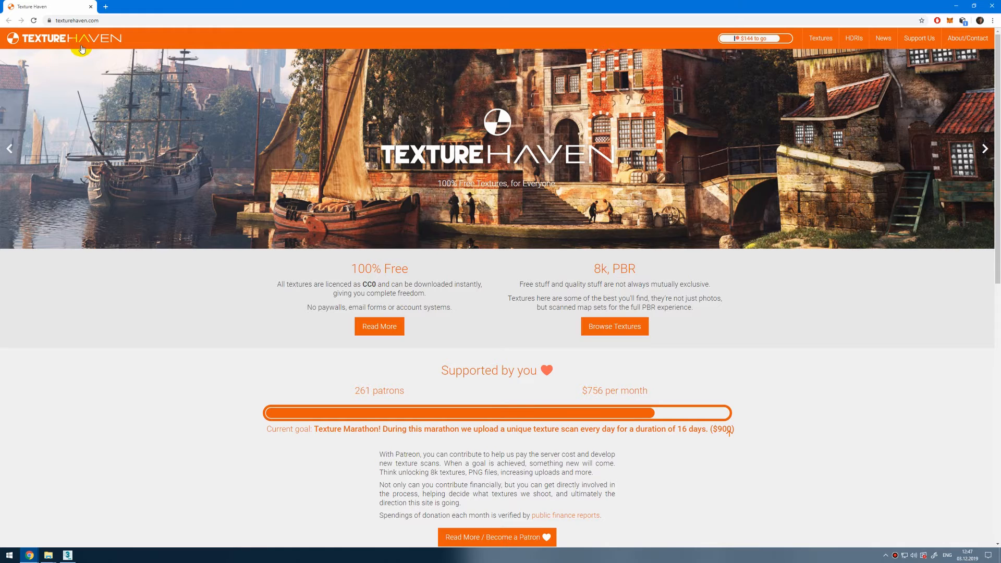
Browse the Plaster textures on Texture Haven, open plaster_grey_04 and display the download sizes for all maps
left_click(832, 38)
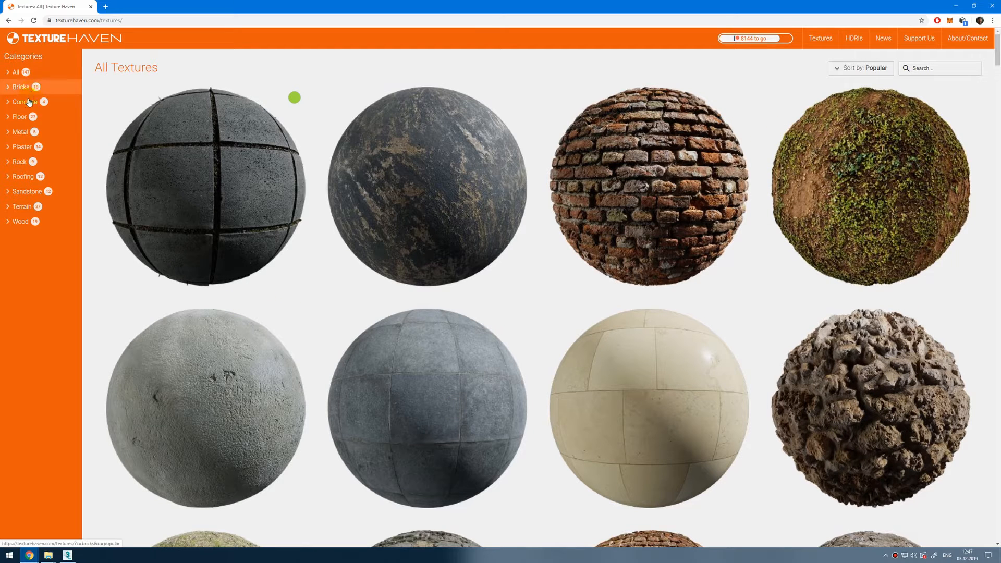
left_click(52, 152)
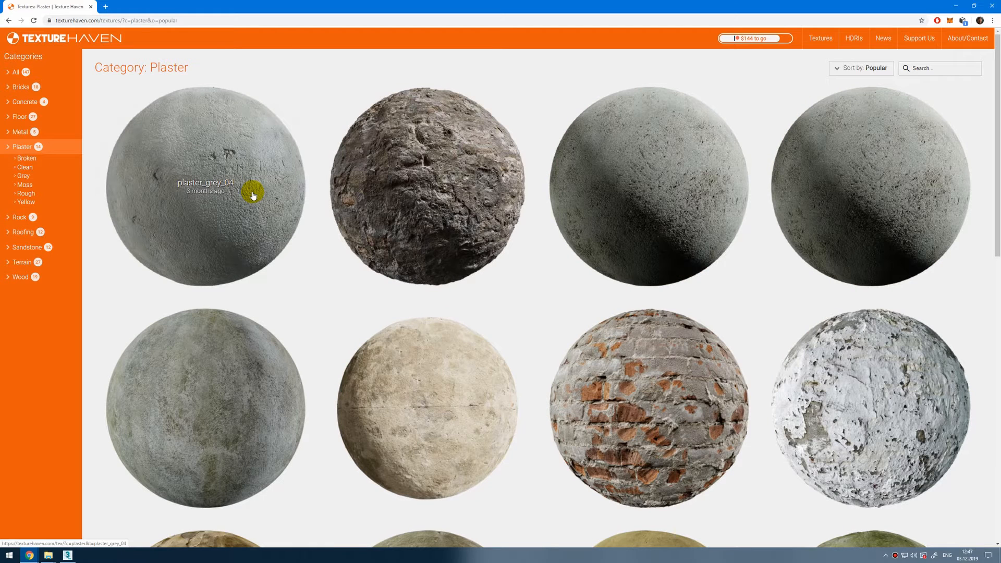
left_click(253, 195)
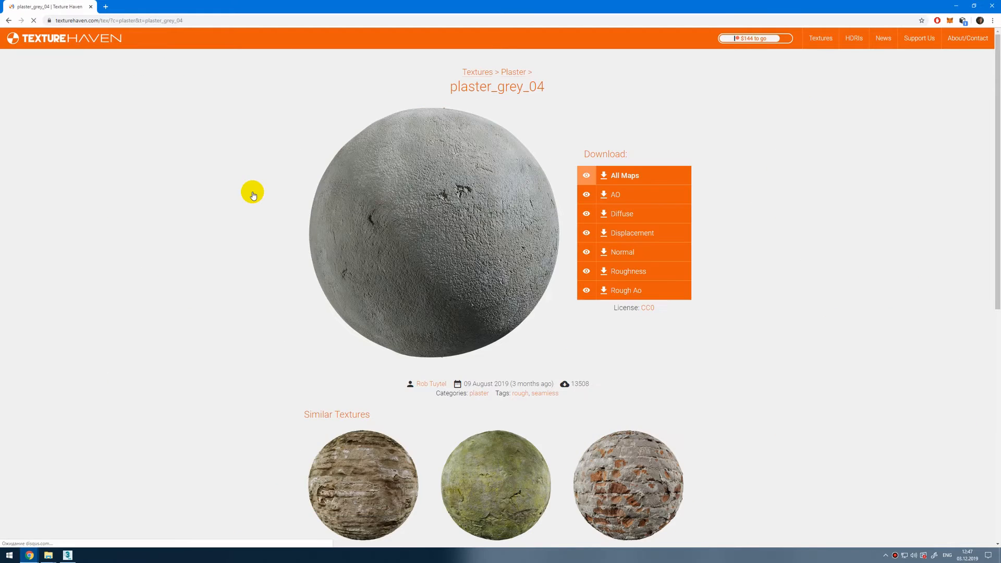
left_click(604, 180)
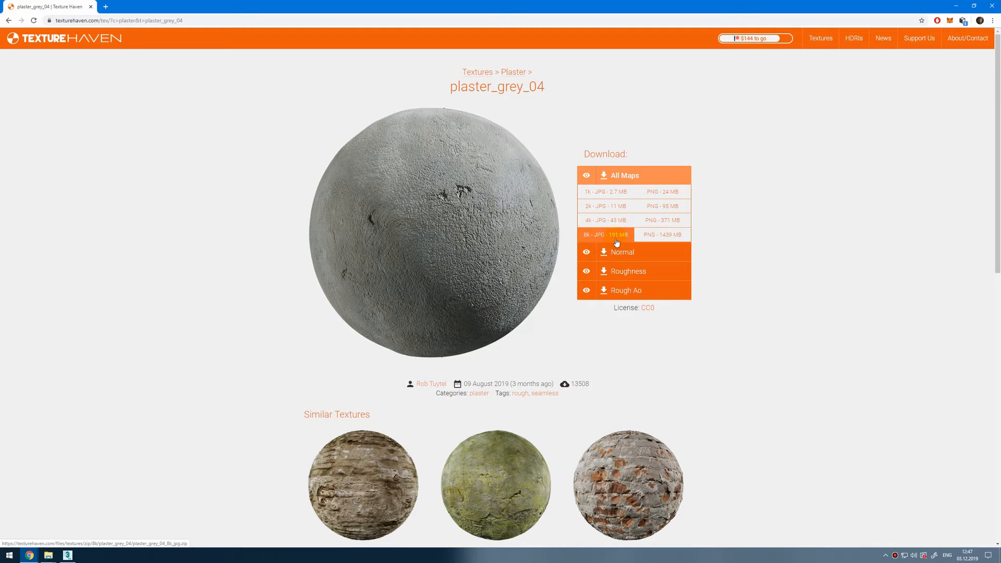
Switch to 3ds Max and add a new CoronaMtl material to the Arch view of the Slate Material Editor
left_click(67, 555)
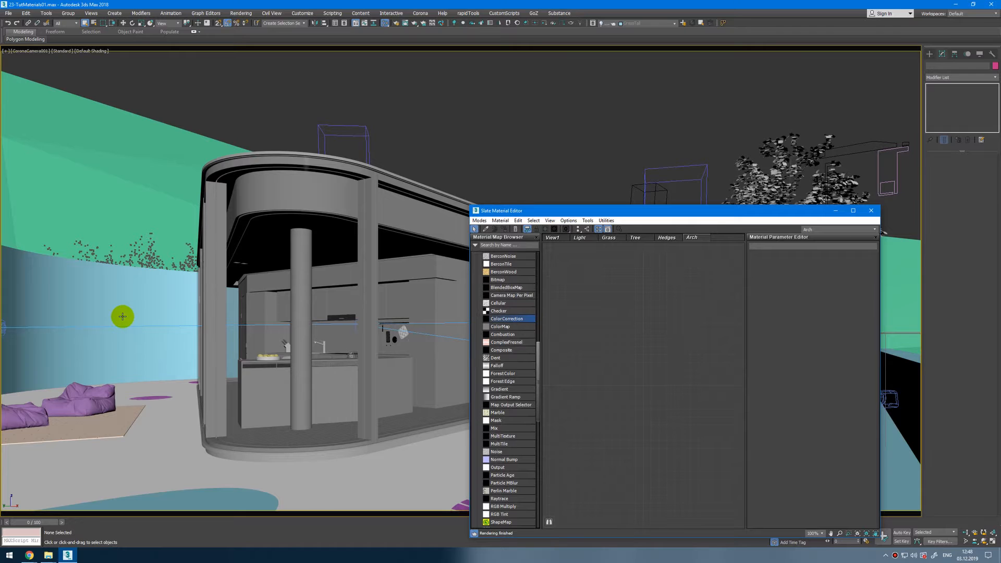
key("alt+Tab")
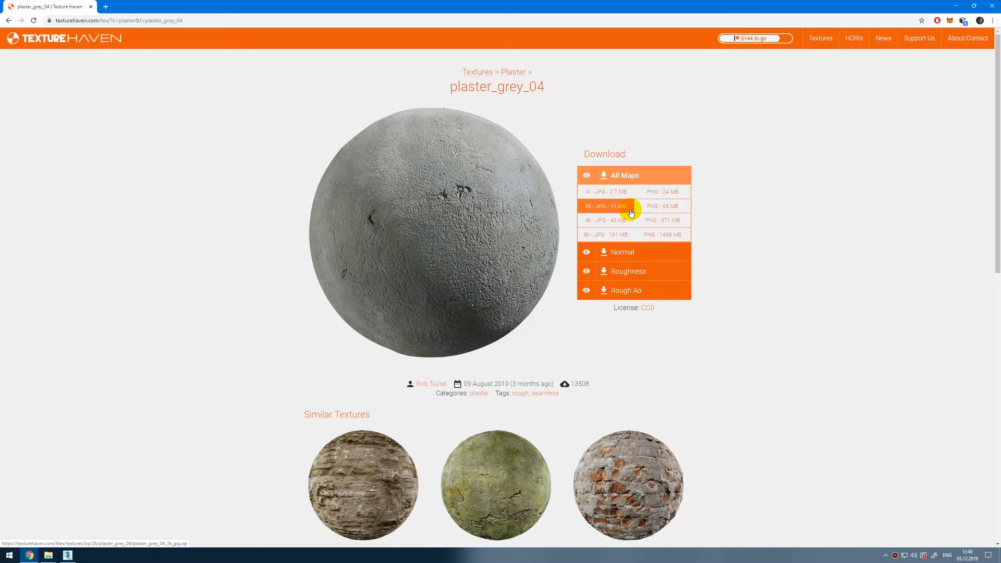
key("alt+Tab")
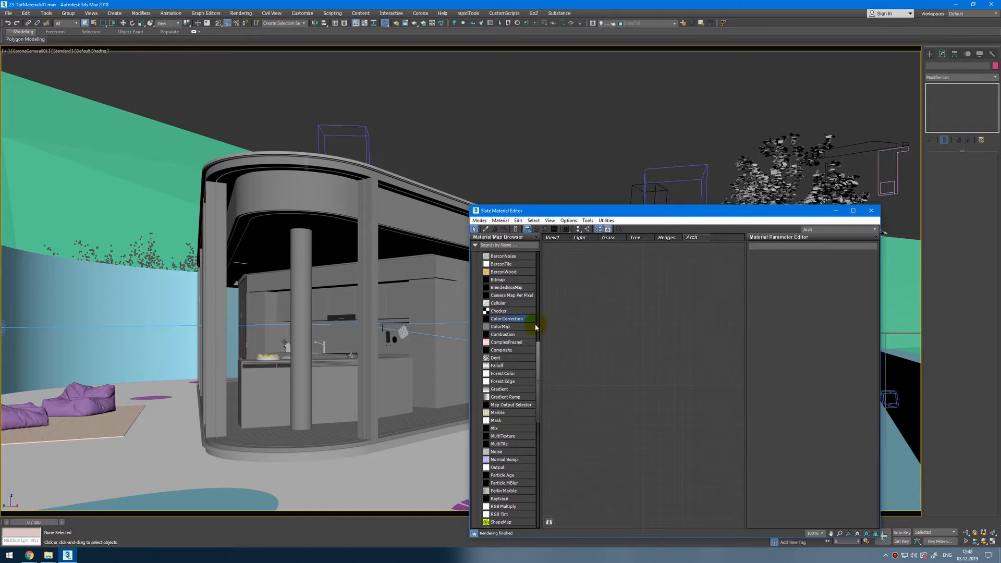
scroll(522, 334, "up", 10)
left_click_drag(509, 416, 716, 364)
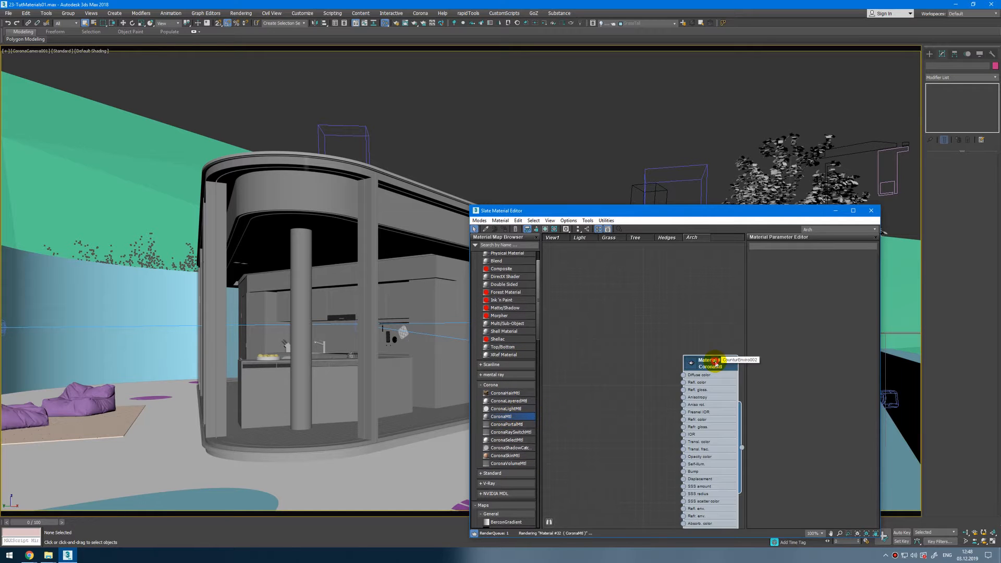
Bring up the PBR-Tex folder in File Explorer and add plaster_grey_04_diff_2k.jpg to the material graph as a bitmap
mouse_move(48, 555)
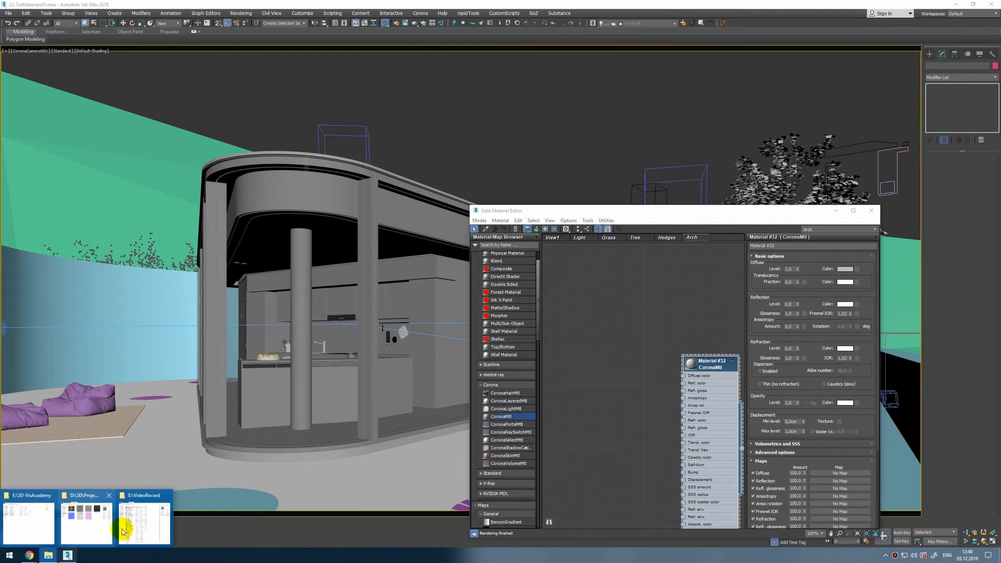
left_click(83, 522)
left_click_drag(671, 362, 224, 69)
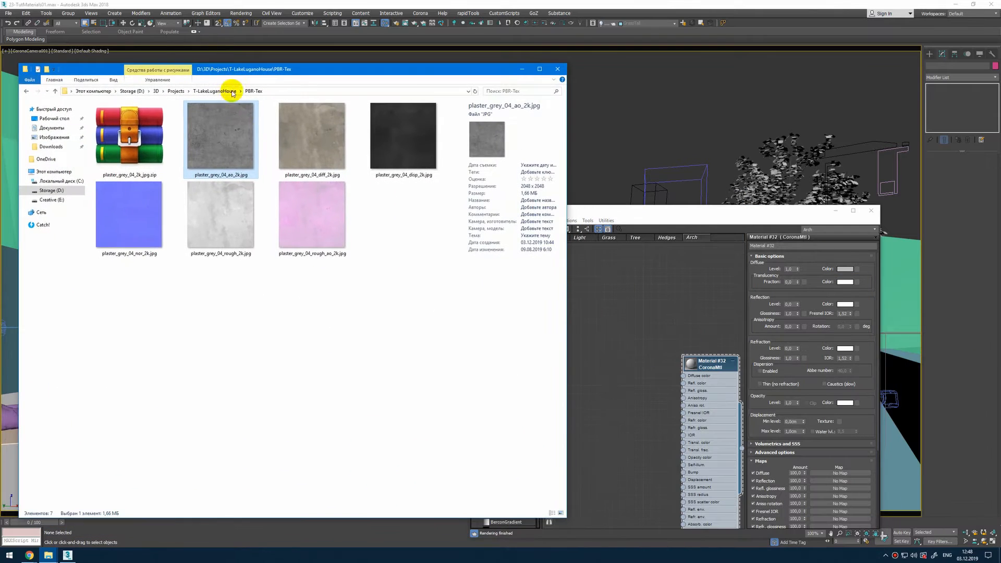
left_click(235, 284)
left_click(320, 167)
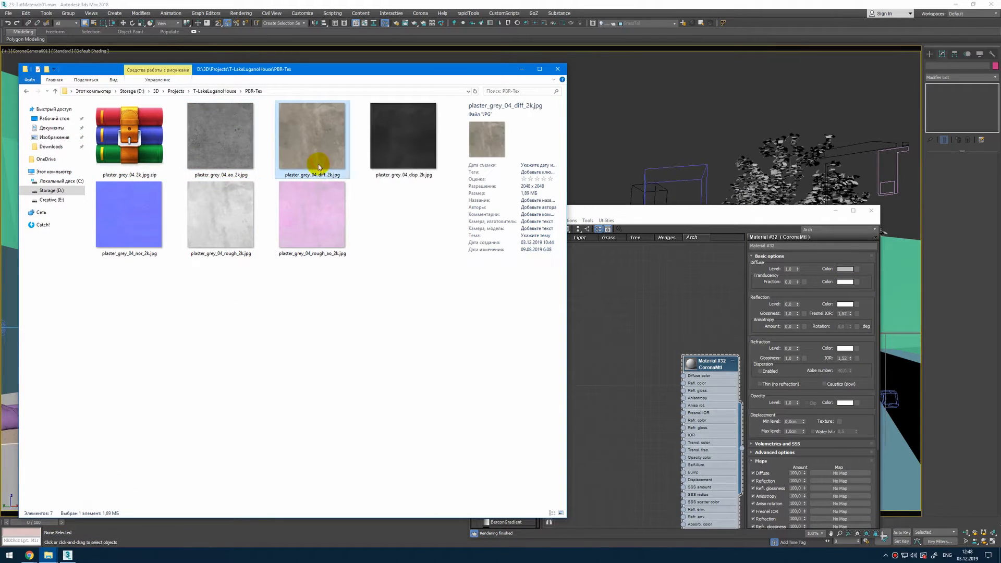
left_click_drag(319, 167, 629, 368)
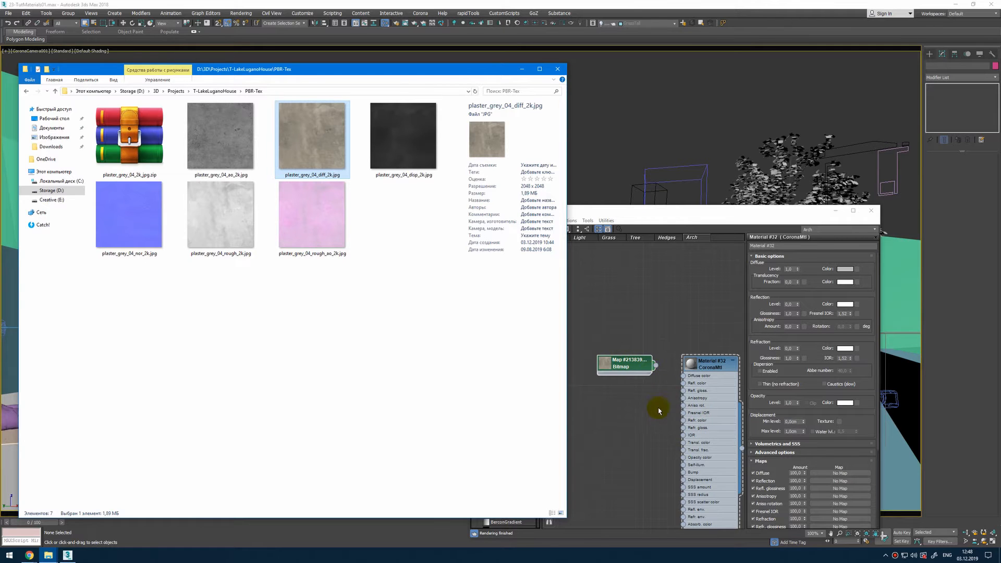
Add plaster_grey_04_nor_2k.jpg and plaster_grey_04_rough_2k.jpg to the material graph as bitmaps beneath the diffuse map
left_click(141, 224)
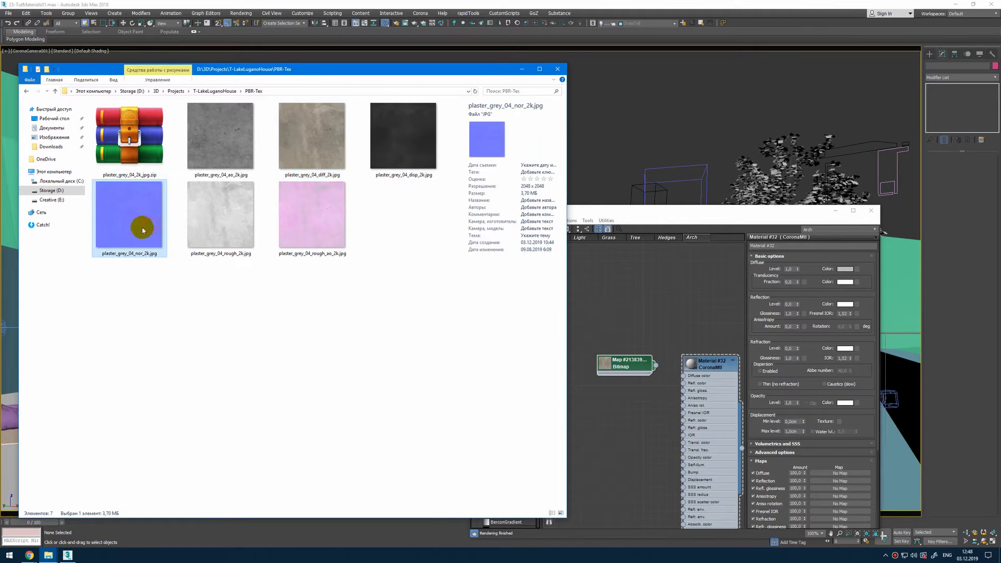
left_click_drag(619, 386, 620, 384)
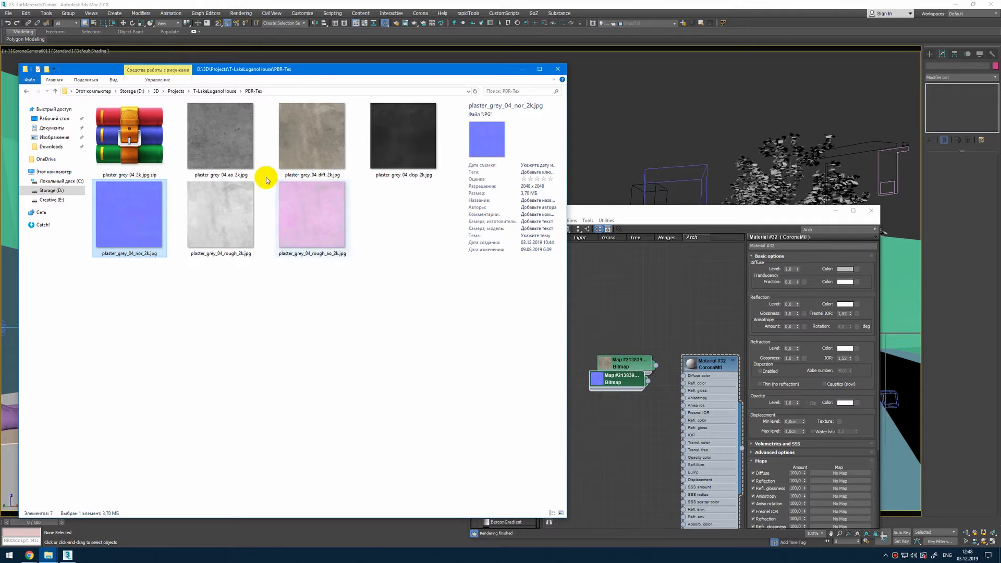
left_click(232, 225)
left_click_drag(209, 230, 594, 407)
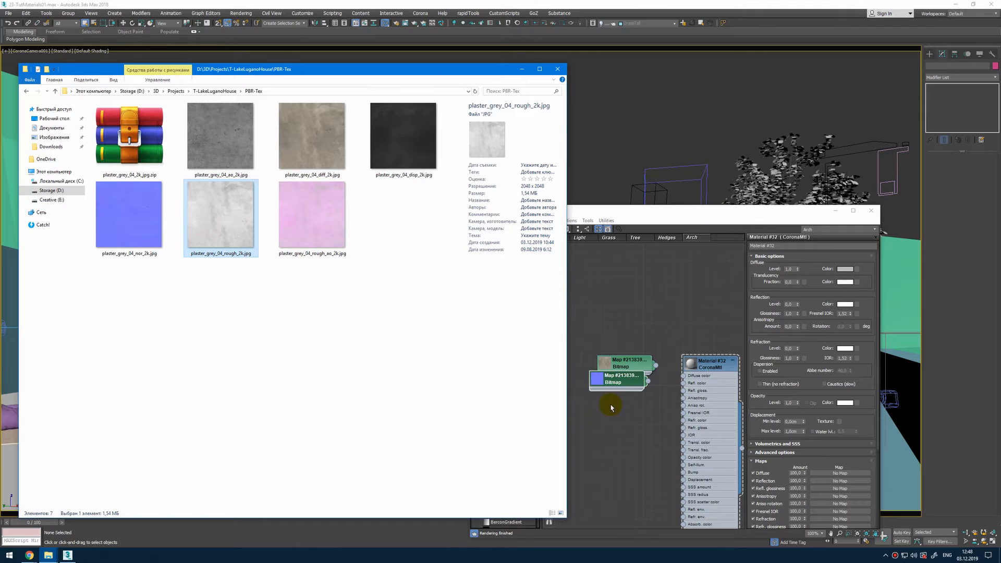
Add plaster_grey_04_disp_2k.jpg and plaster_grey_04_ao_2k.jpg as bitmaps and return to the Slate Material Editor
left_click(383, 168)
left_click_drag(392, 181, 624, 428)
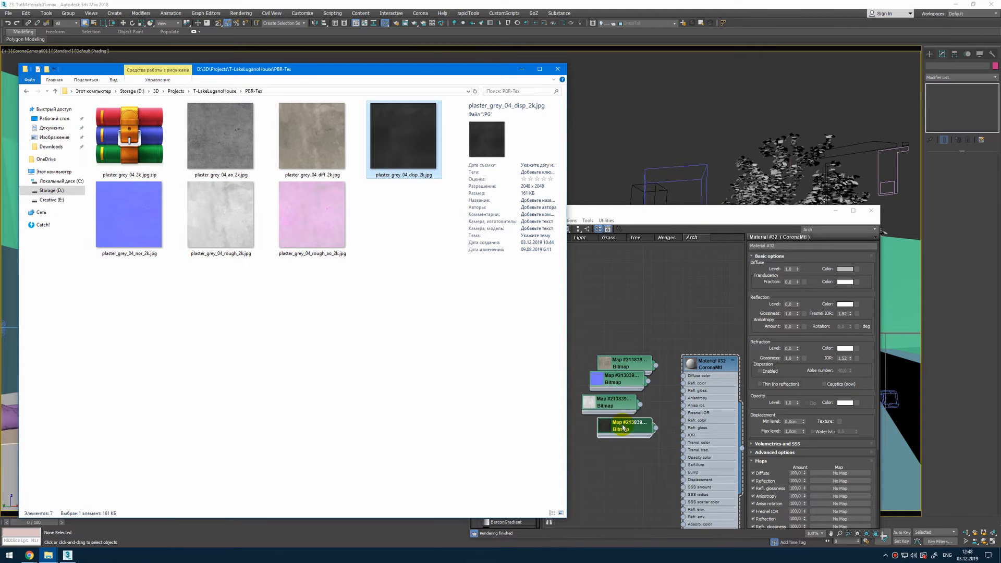
left_click(242, 157)
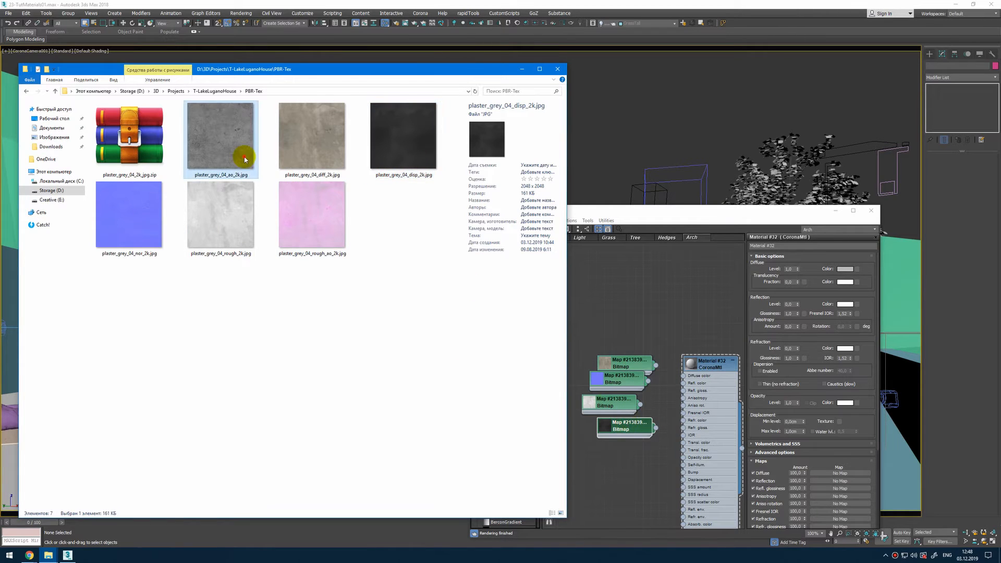
left_click_drag(246, 163, 609, 336)
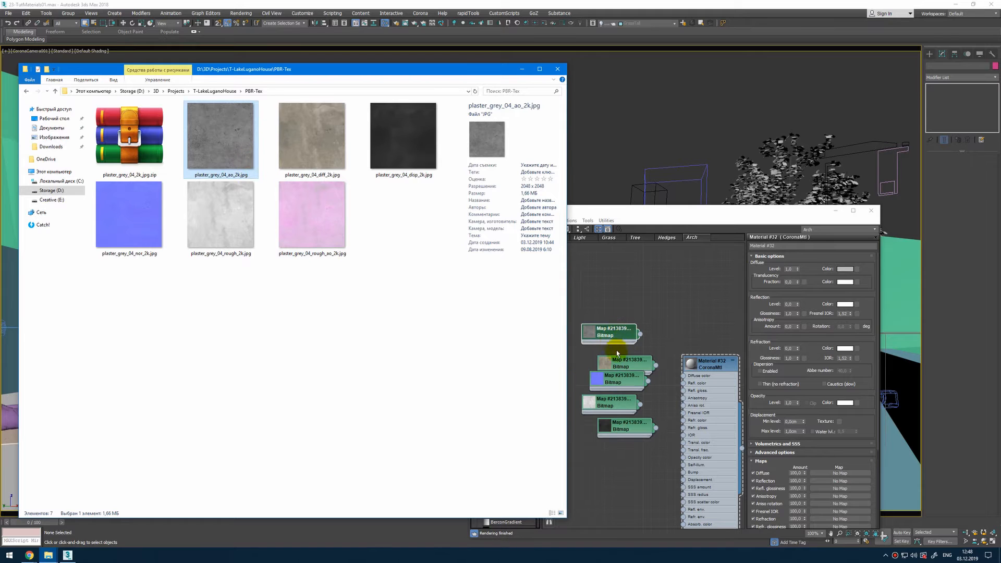
left_click(669, 218)
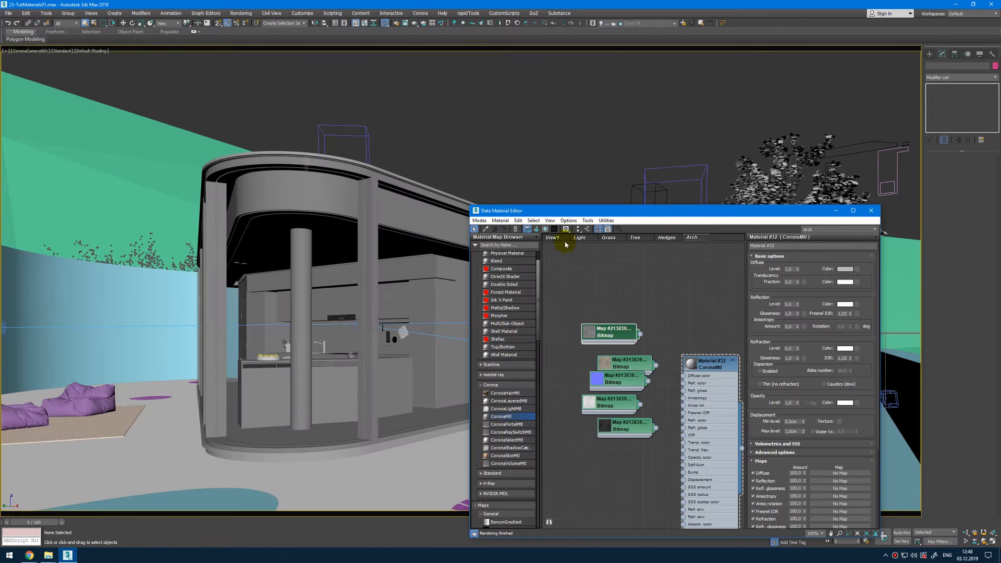
Select the curved wall surrounding the house, show it in the Perspective view and assign the new CoronaMtl to it
left_click(168, 284)
left_click(213, 323)
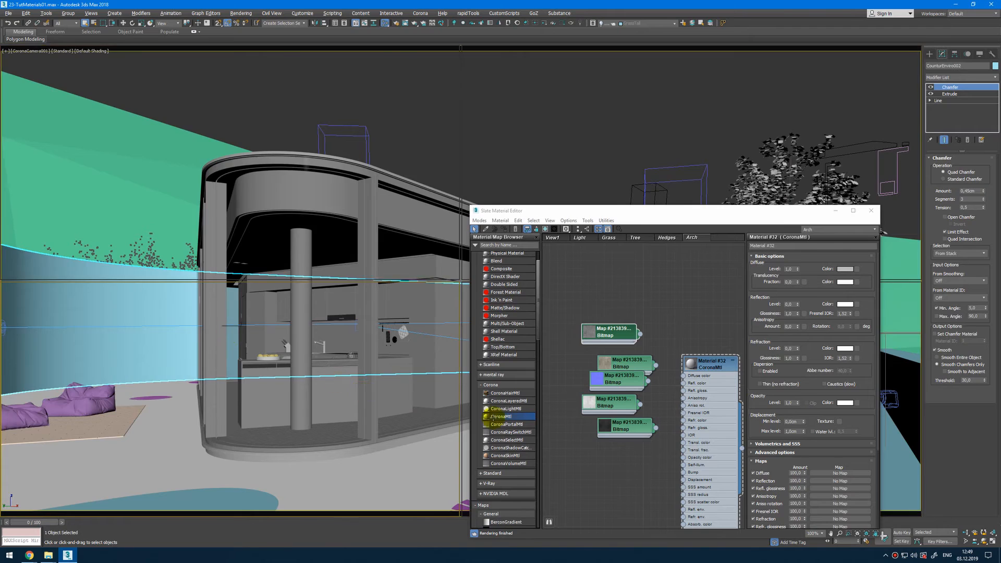
key("alt+w")
left_click_drag(748, 214, 73, 183)
key("alt+w")
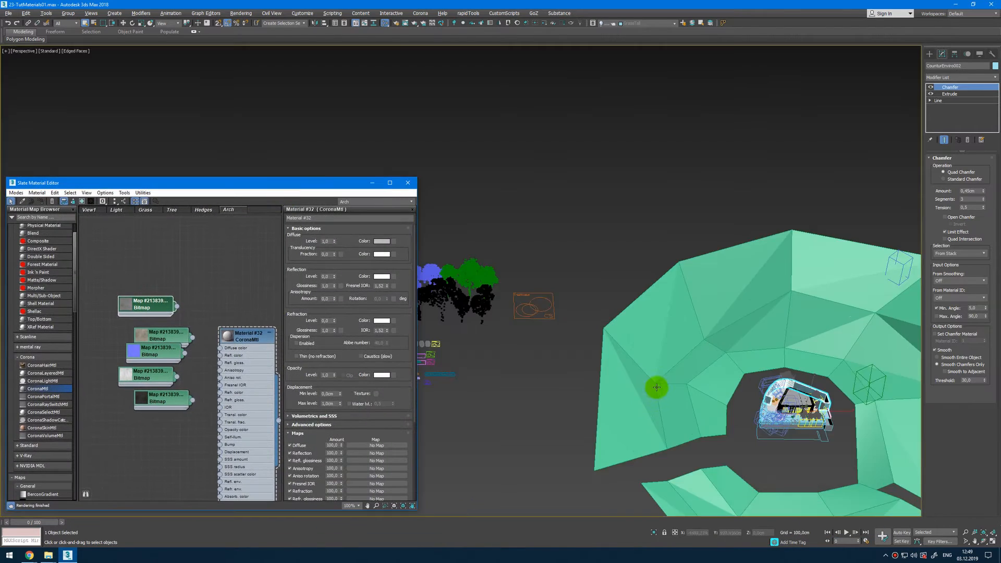
scroll(655, 384, "up", 5)
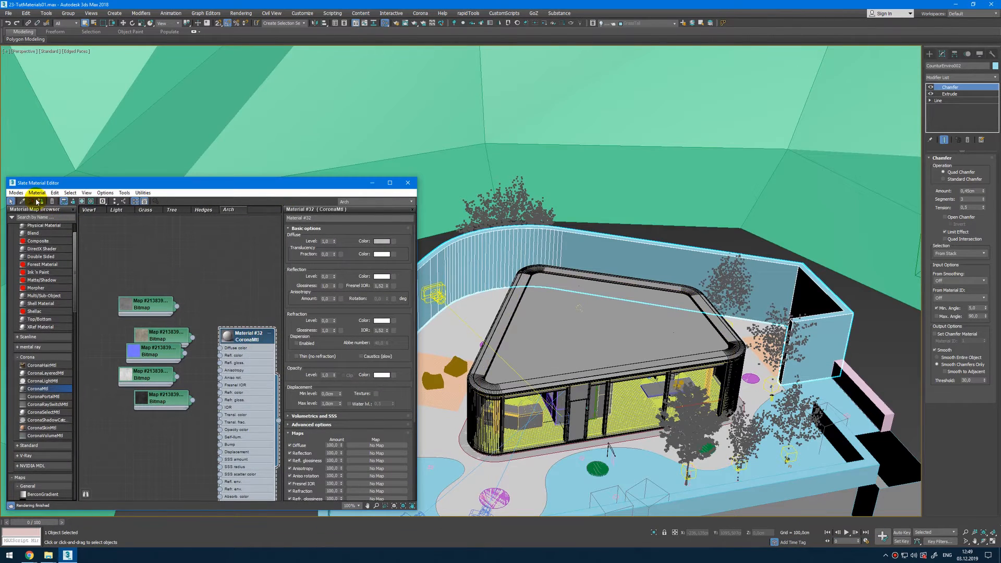
left_click(41, 201)
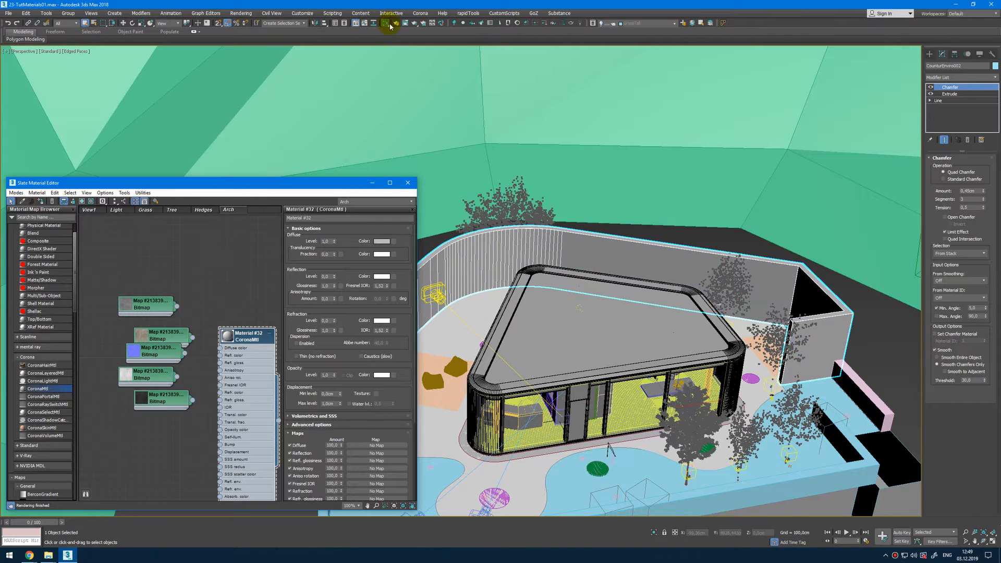
Review the Corona scene render settings in Render Setup and return to the material editor
left_click(396, 23)
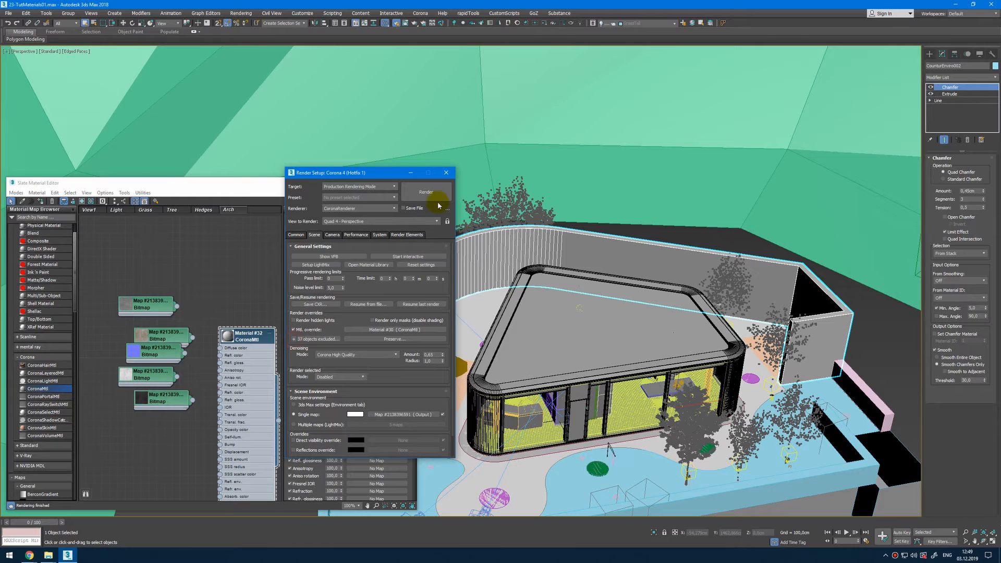
left_click(445, 173)
left_click(270, 298)
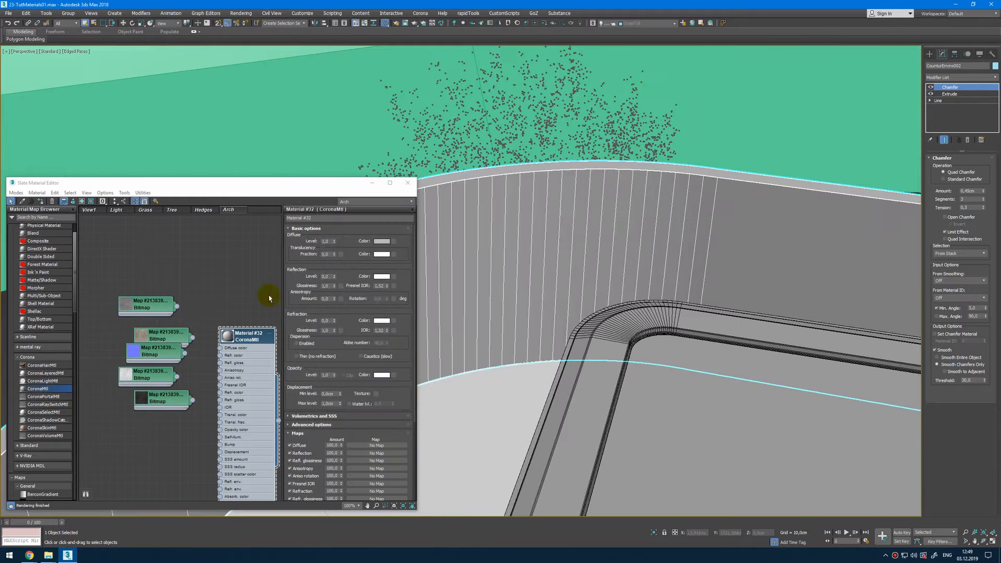
Connect the plaster diffuse bitmap to the CoronaMtl's Diffuse color and show that map on the wall in the viewport
scroll(175, 313, "up", 2)
double_click(189, 344)
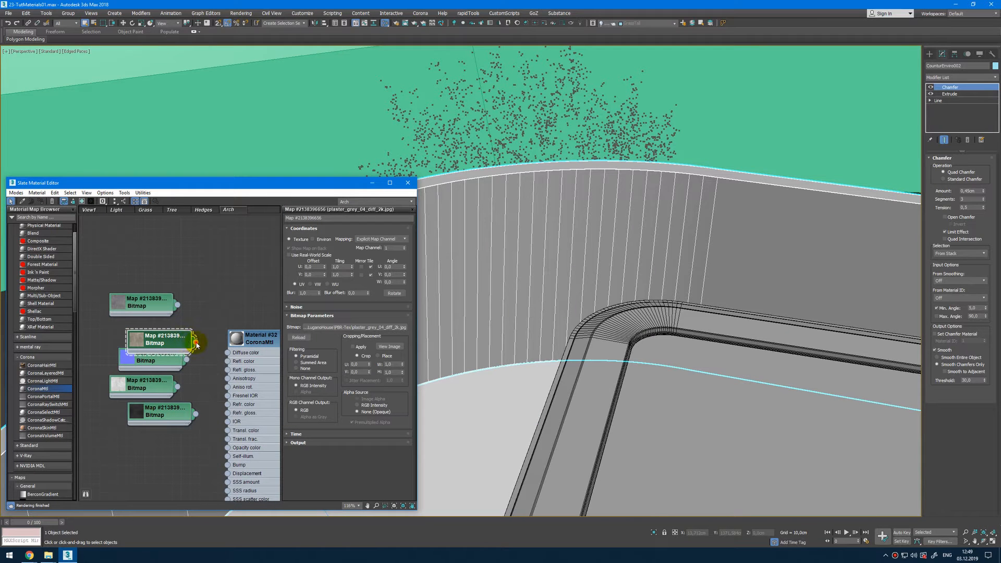
left_click_drag(197, 345, 229, 353)
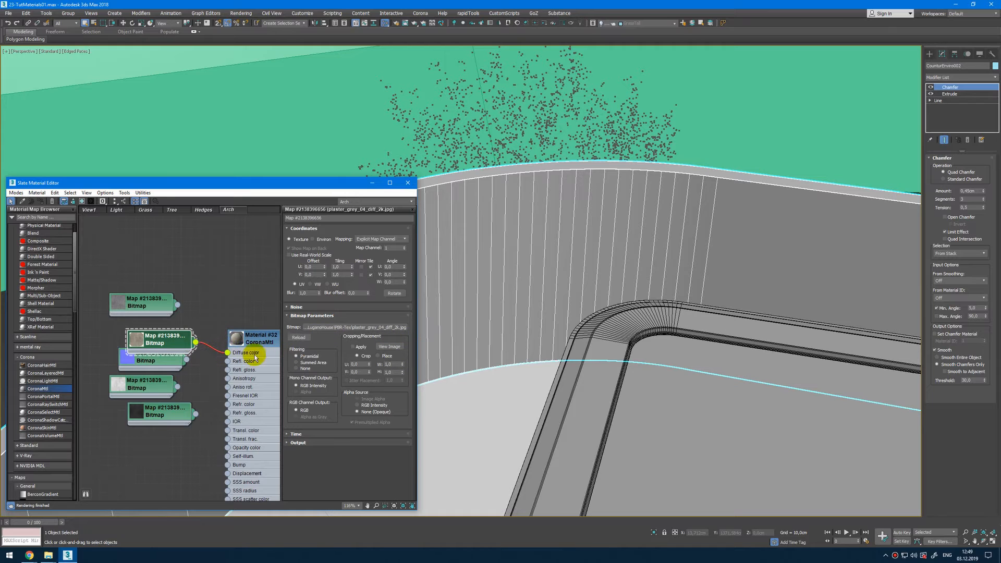
double_click(253, 338)
left_click(167, 344)
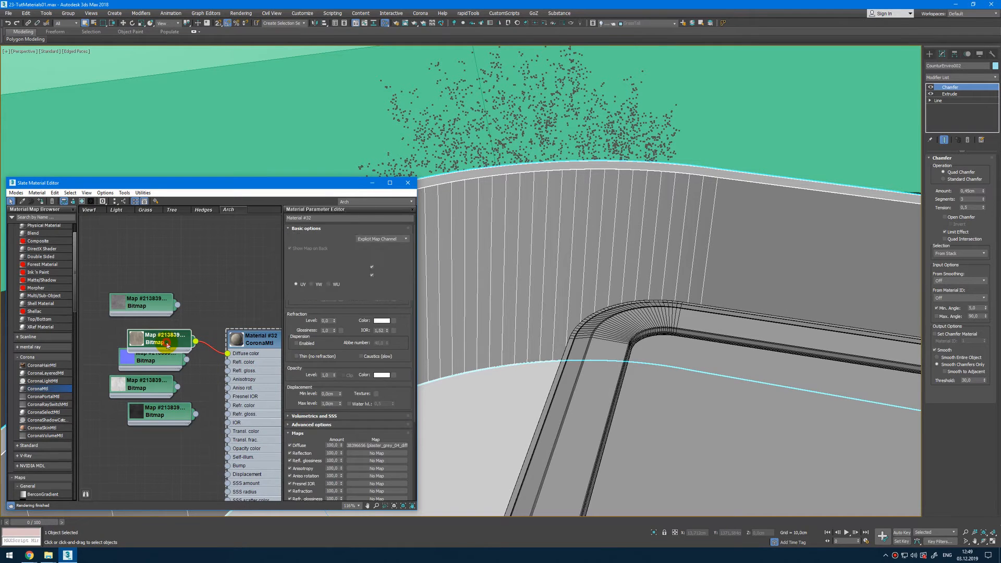
left_click(82, 200)
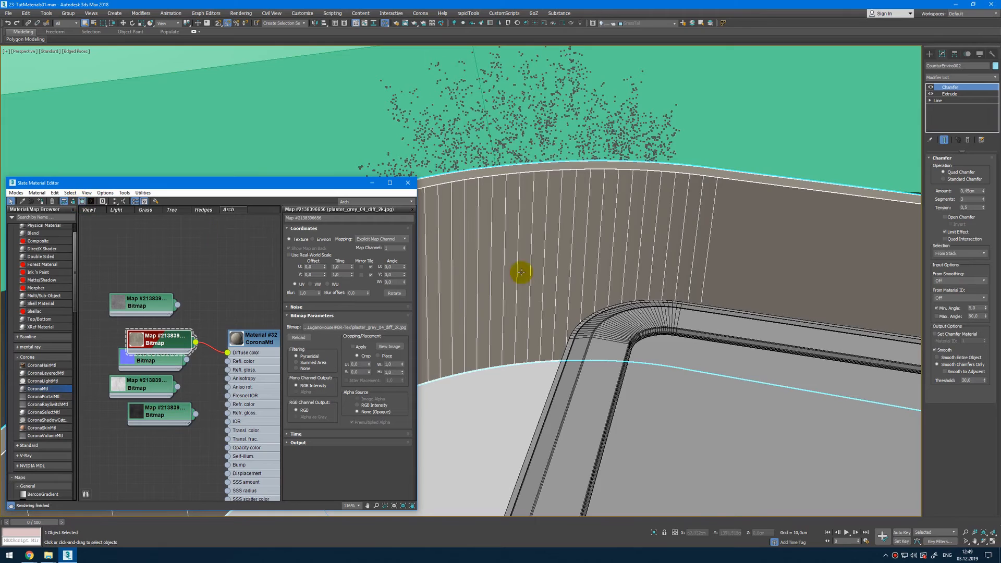
Add a UVW Map modifier to the curved wall and set its mapping type to Box
middle_click_drag(522, 272, 613, 219, "alt")
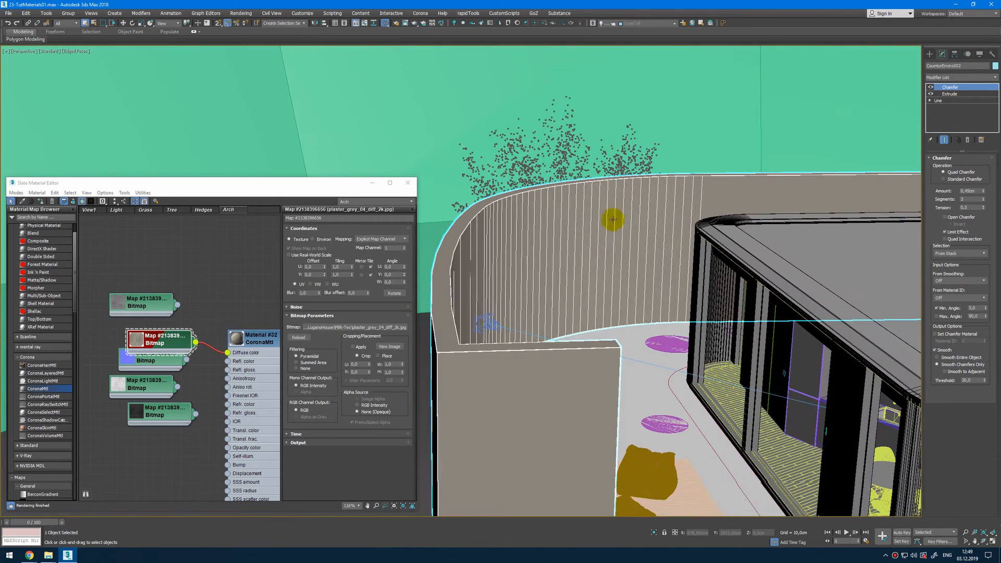
scroll(554, 362, "up", 3)
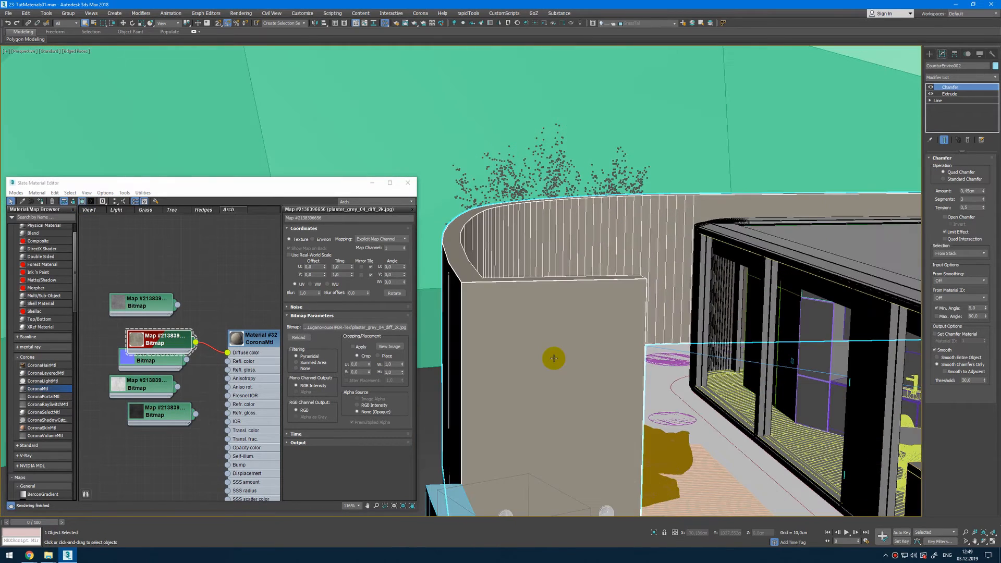
left_click(986, 79)
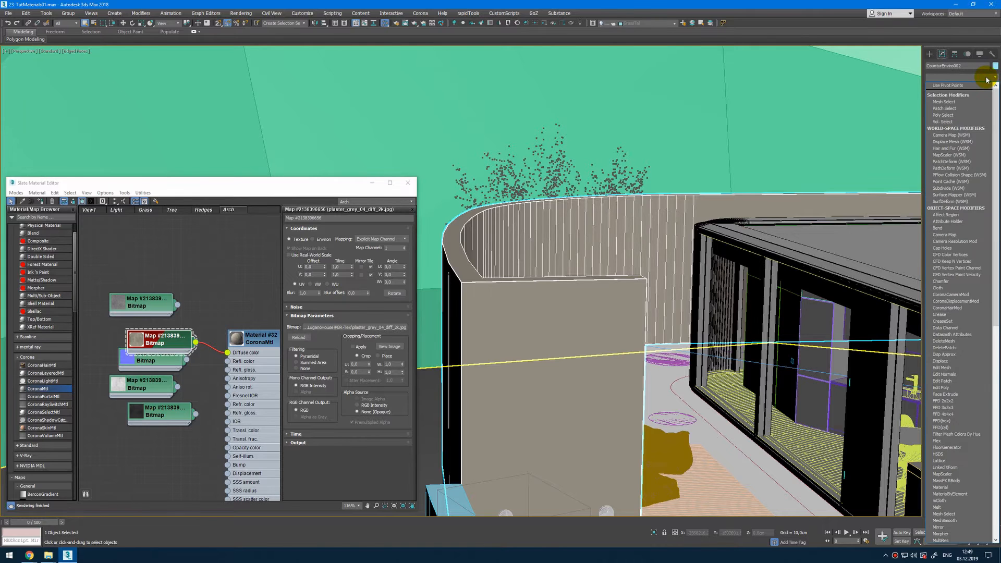
type("uv")
key("Down")
key("Down")
key("Down")
key("Down")
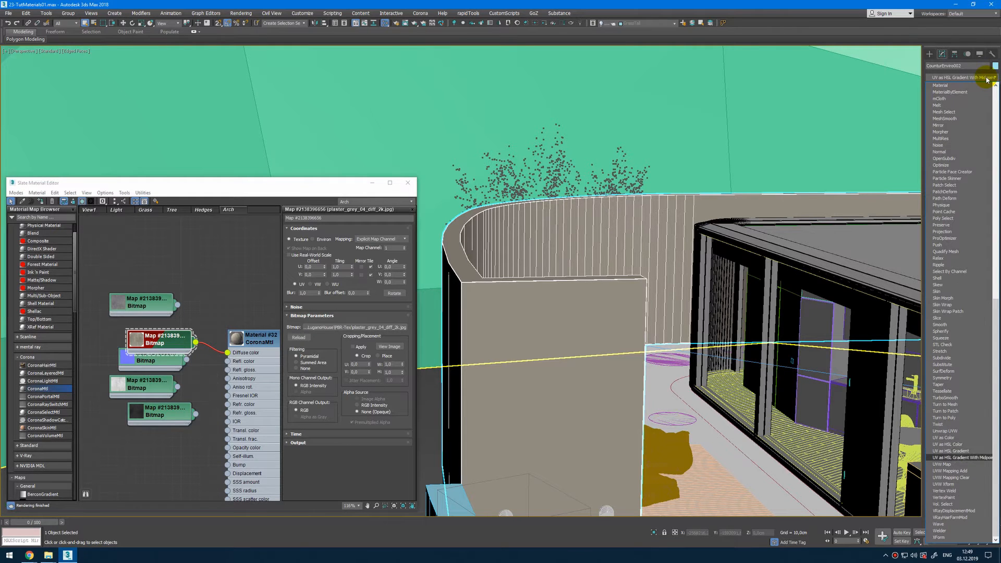
key("Return")
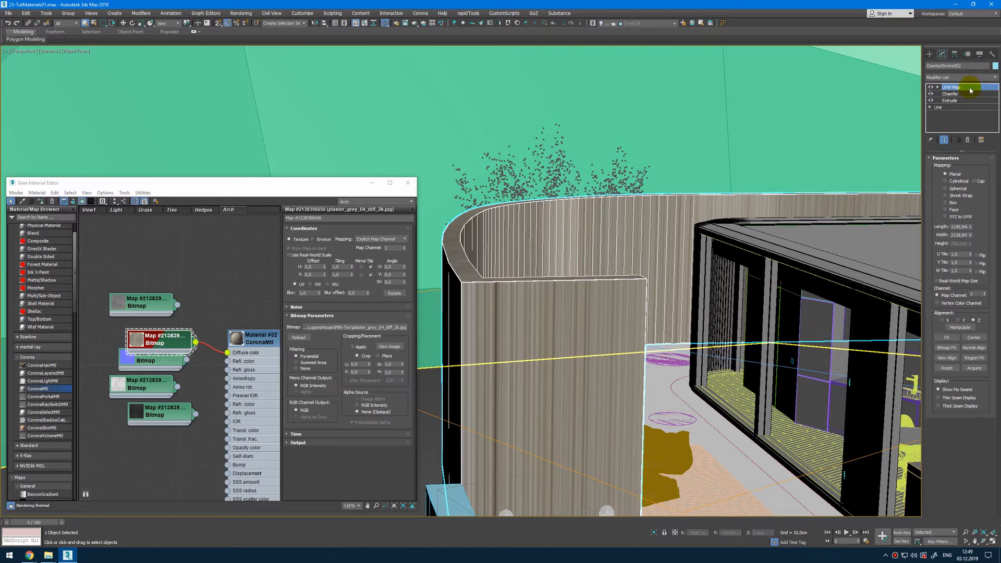
left_click(954, 203)
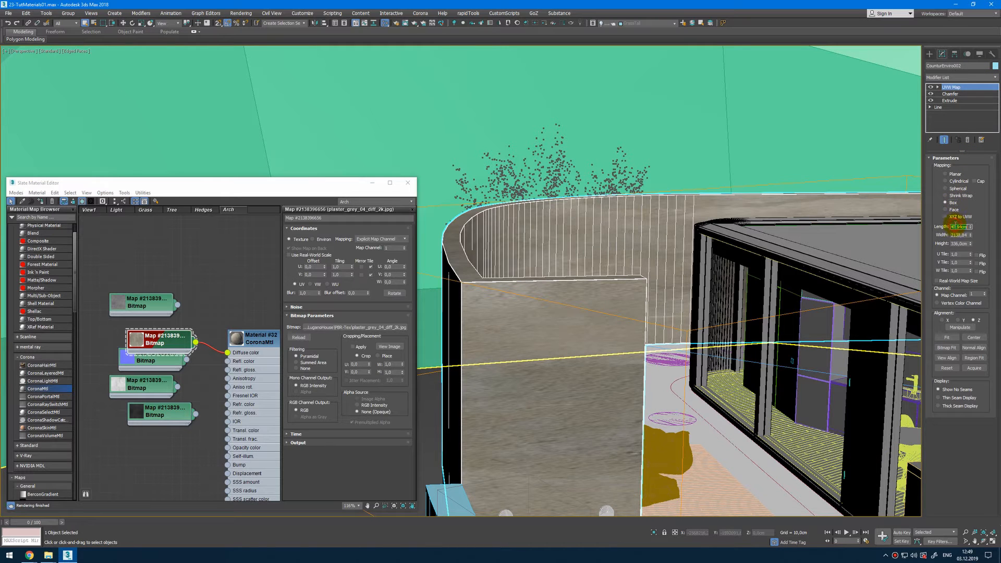
Set the length, width and height of the wall's UVW Map box to 500 cm each
type("500")
key("Tab")
type("5")
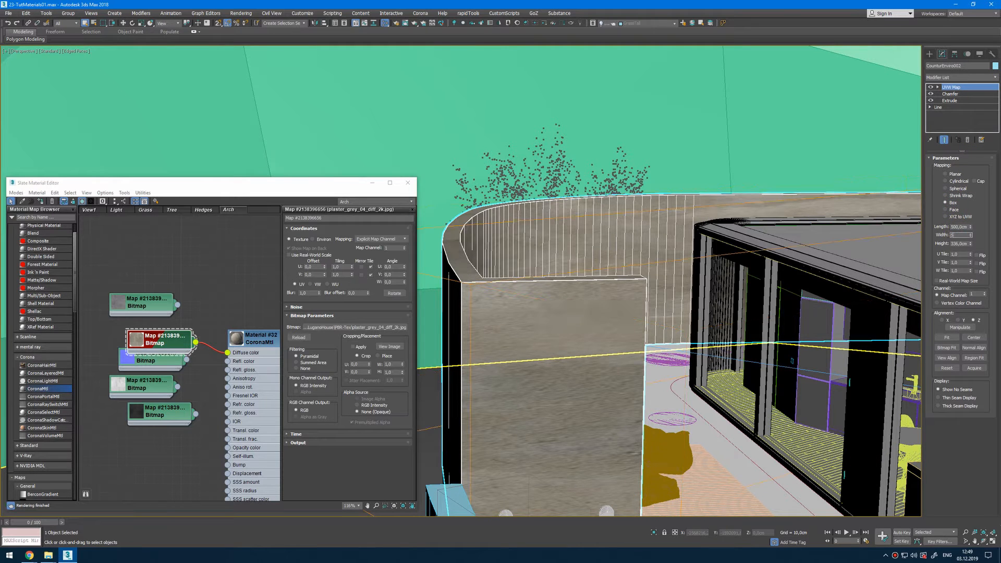
type("00")
key("Tab")
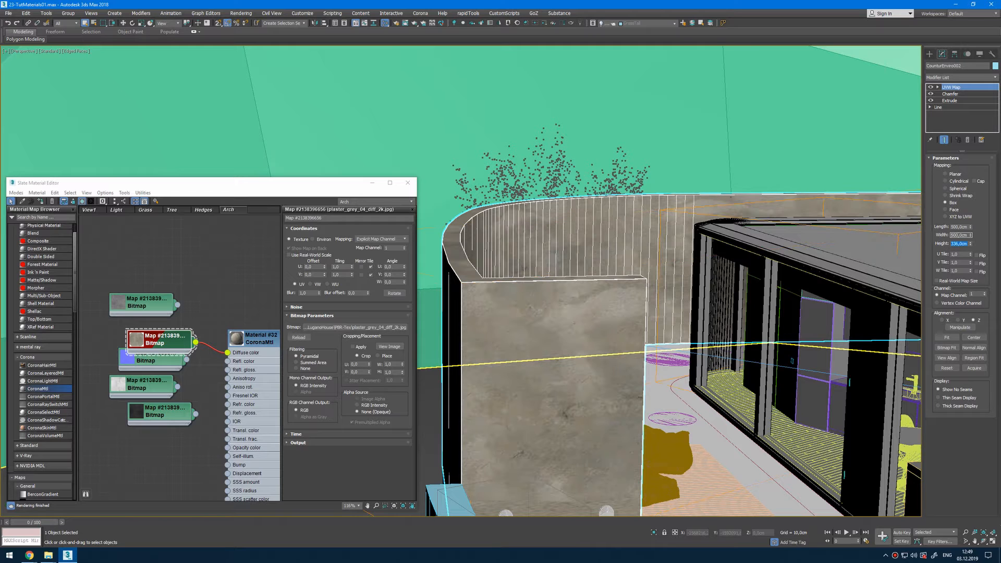
type("500")
key("Return")
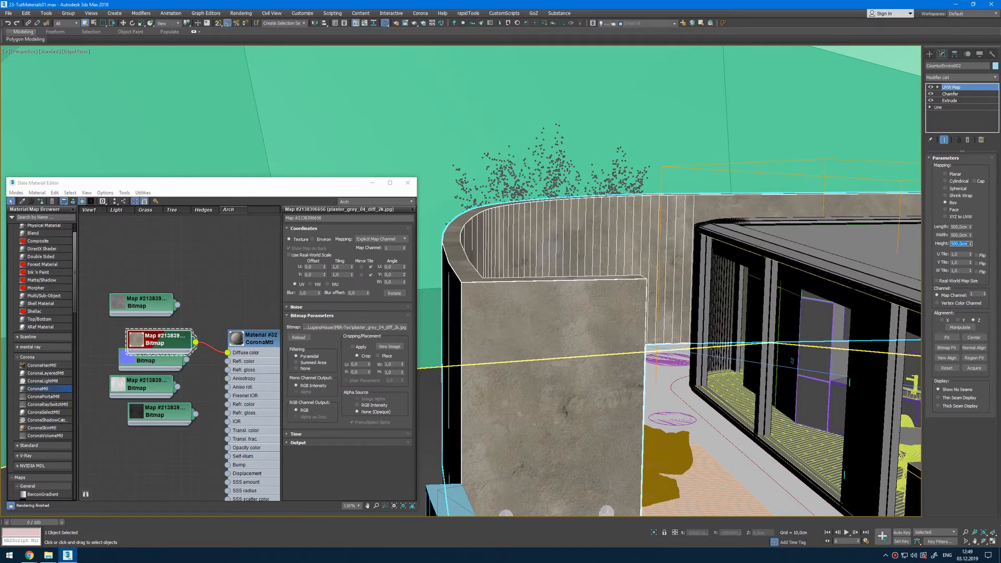
left_click(960, 243)
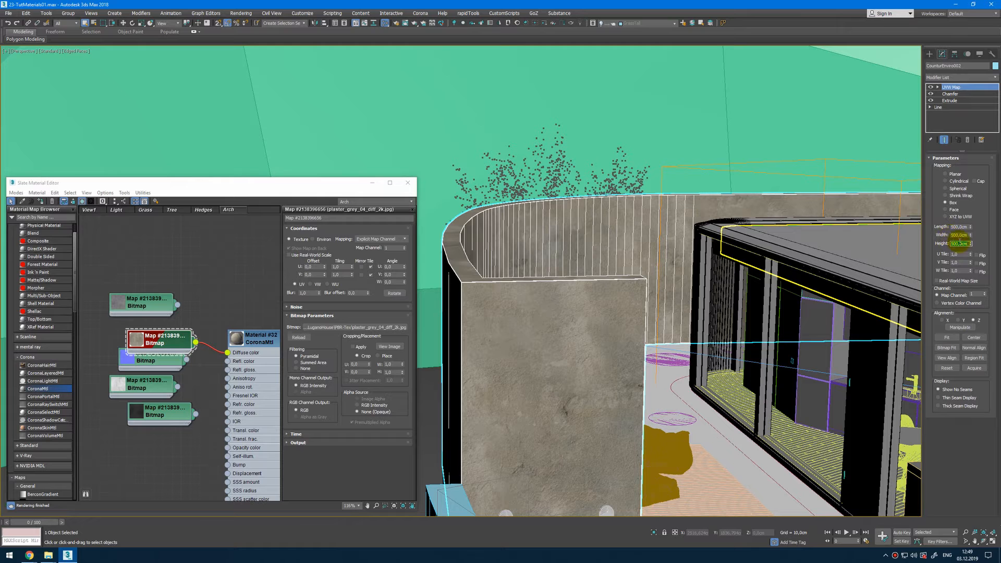
View the plaster diffuse bitmap image and compare it with the texture scale on the wall
left_click(390, 347)
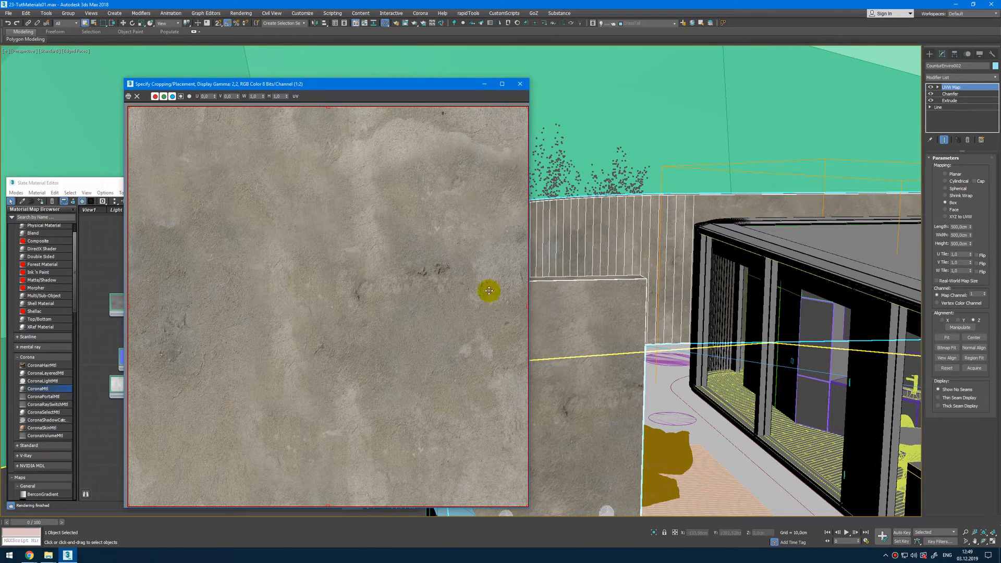
left_click(521, 84)
middle_click_drag(607, 287, 609, 284, "alt")
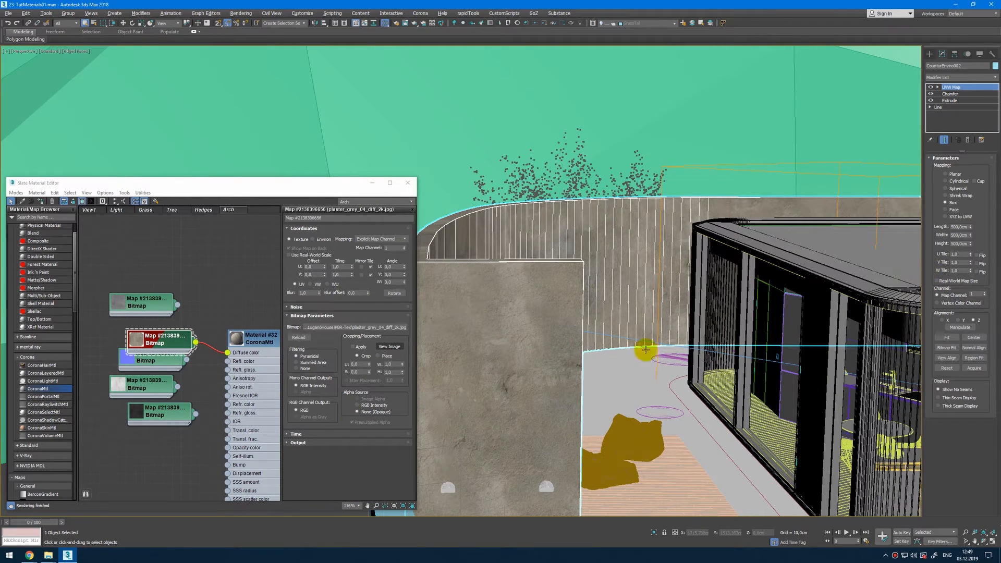
middle_click_drag(190, 355, 230, 320)
scroll(230, 319, "down", 1)
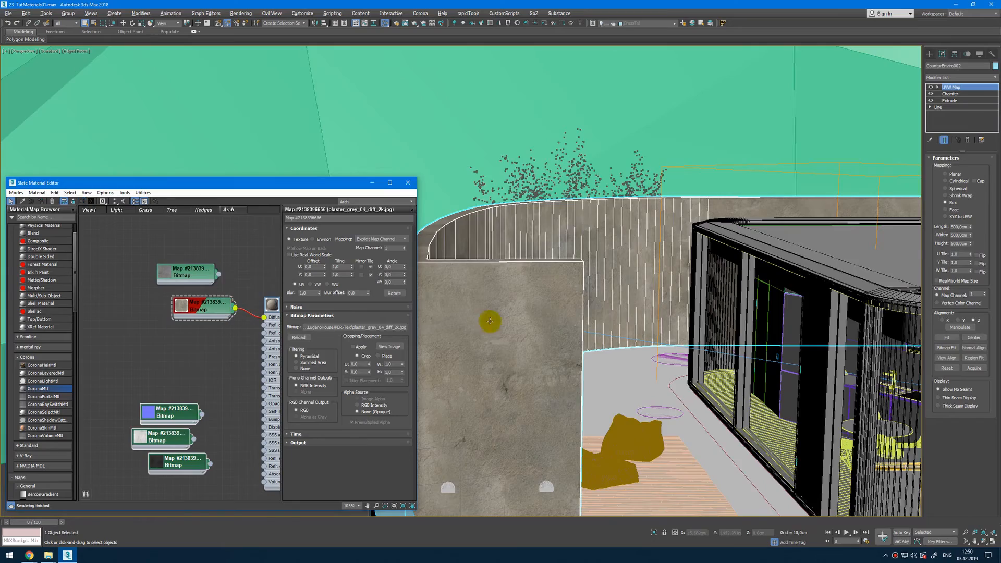
mouse_move(565, 341)
middle_mouse_down("alt")
mouse_move(536, 356)
mouse_move(590, 340)
mouse_move(615, 317)
mouse_move(491, 381)
mouse_move(573, 348)
middle_mouse_up("alt")
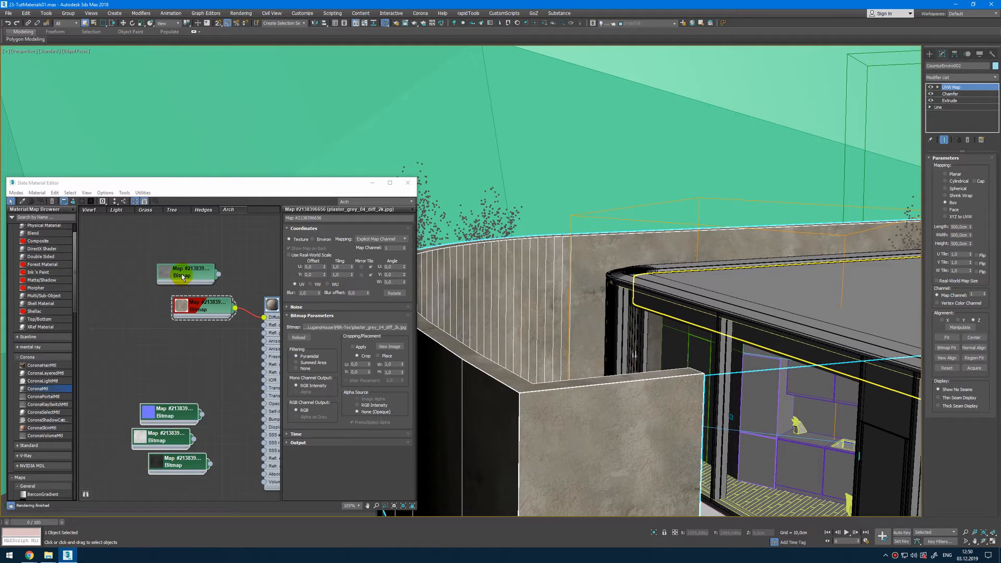
Rearrange the plaster bitmap nodes, spacing the diffuse and other maps out beside the CoronaMtl node
left_click_drag(225, 314, 171, 327)
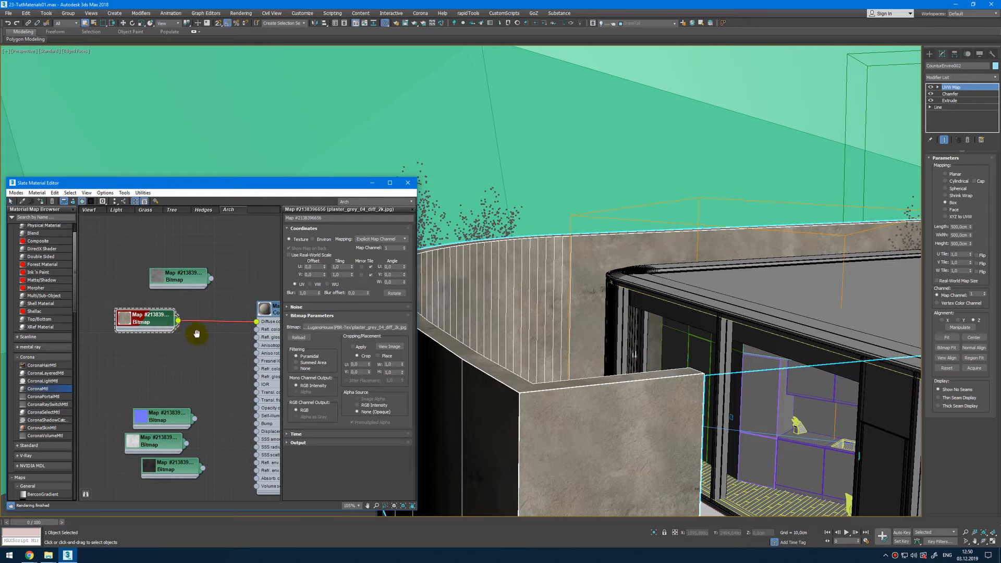
middle_click_drag(198, 336, 272, 289)
left_click(271, 289)
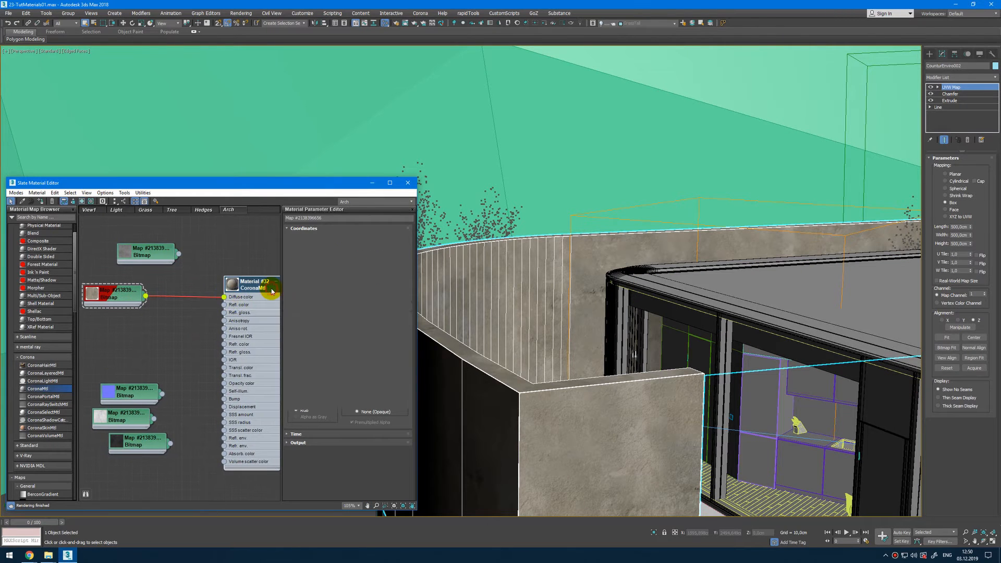
middle_click_drag(209, 352, 257, 326)
left_click_drag(195, 428, 179, 389)
left_click_drag(182, 389, 133, 389)
left_click(194, 362)
left_click(208, 335)
left_click_drag(200, 357, 176, 350)
Inspect the plaster normal and displacement bitmaps' parameters and view the displacement image
double_click(176, 350)
middle_click_drag(177, 350, 137, 352)
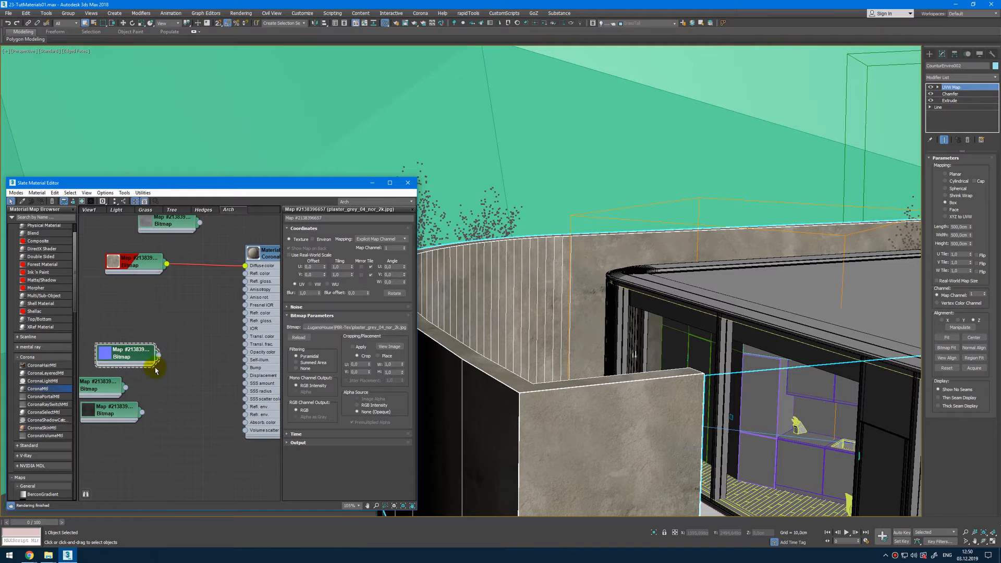
double_click(125, 417)
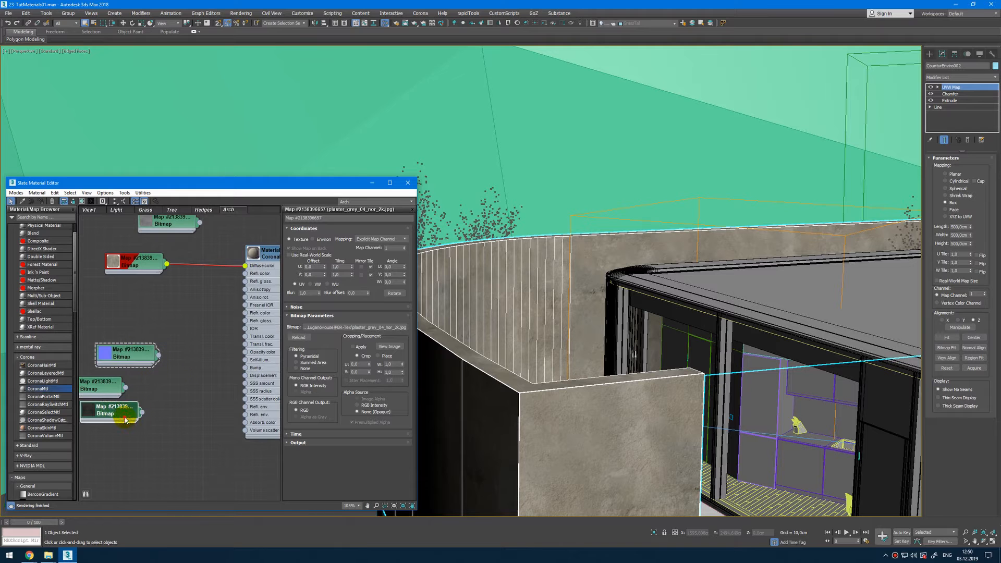
left_click(390, 347)
left_click(524, 90)
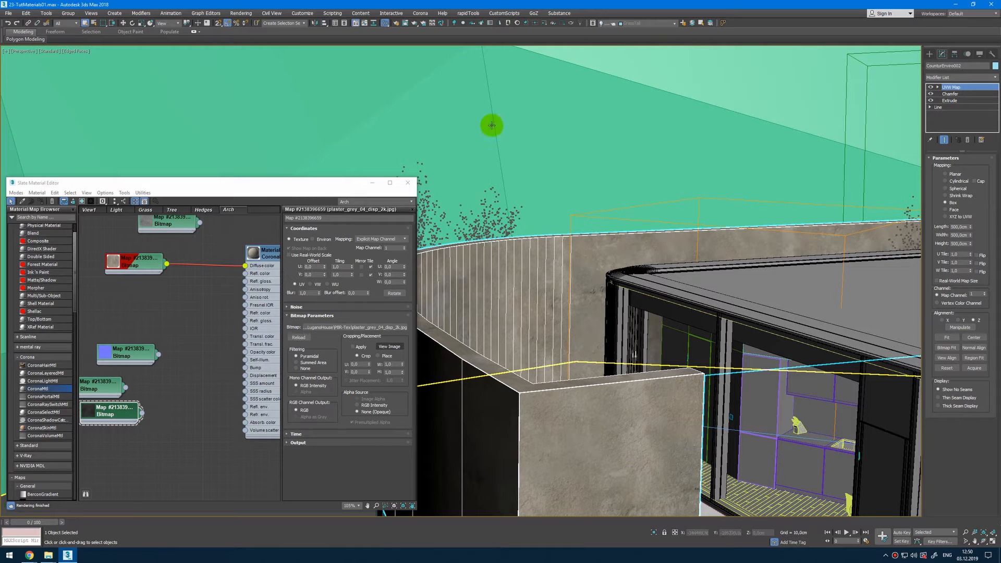
middle_click_drag(167, 346, 186, 341)
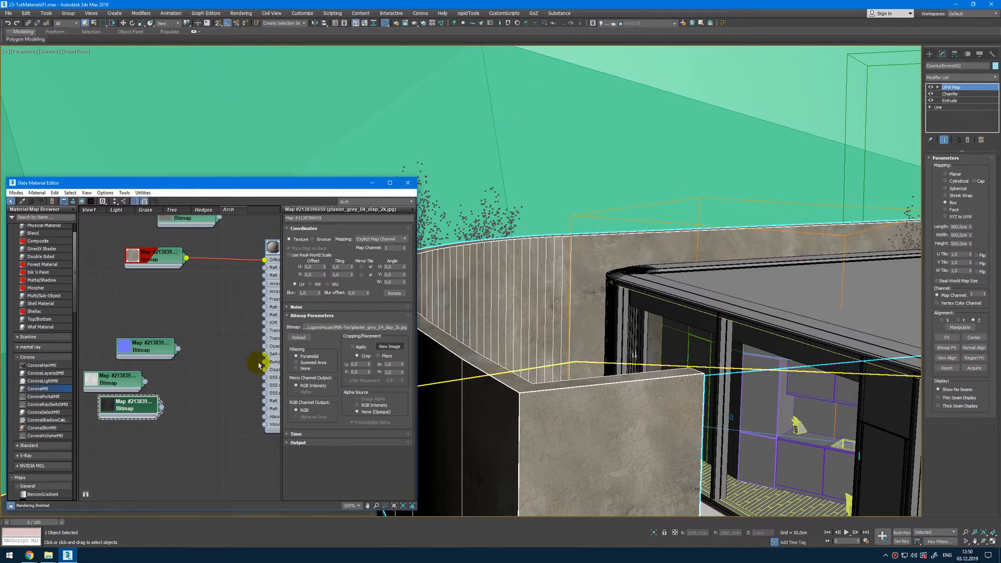
middle_click_drag(263, 368, 229, 373)
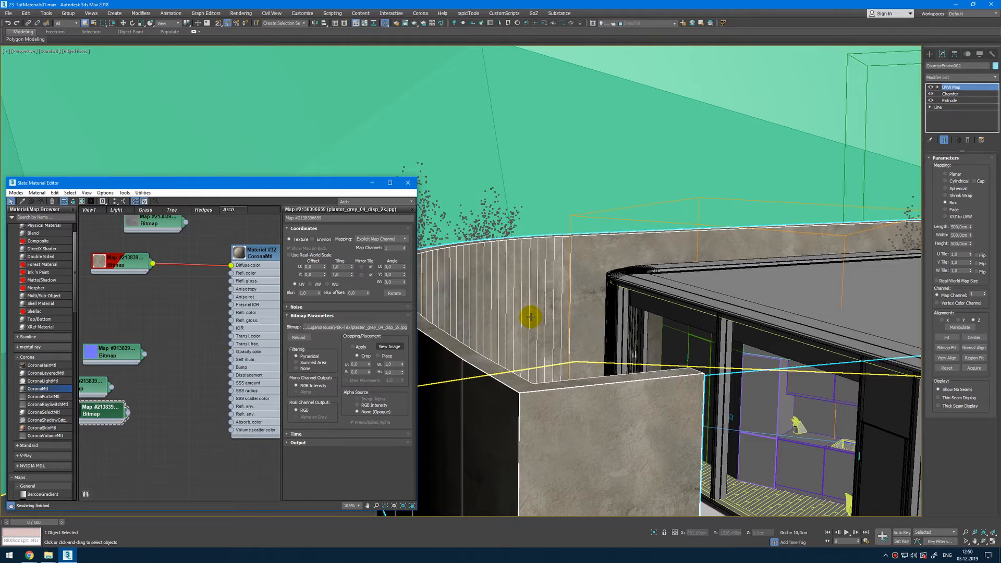
Review the displacement settings among the Corona performance options in Render Setup
middle_click_drag(179, 370, 197, 362)
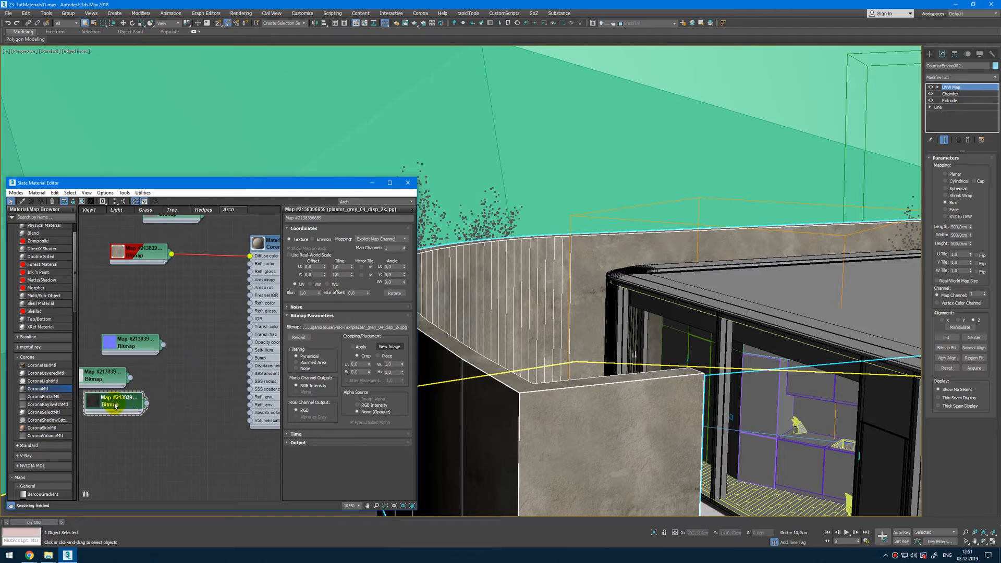
left_click_drag(115, 406, 135, 410)
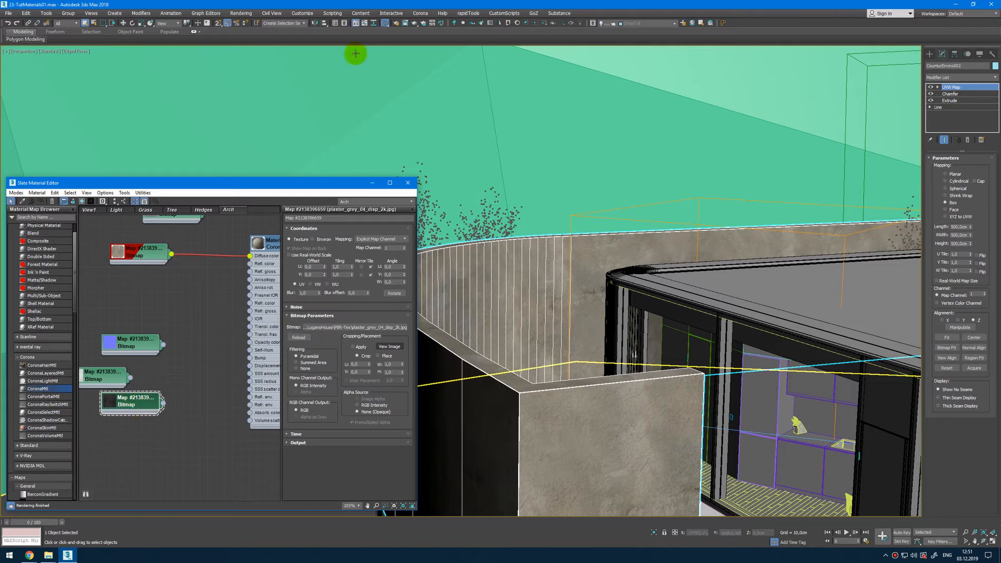
left_click(395, 23)
left_click(357, 235)
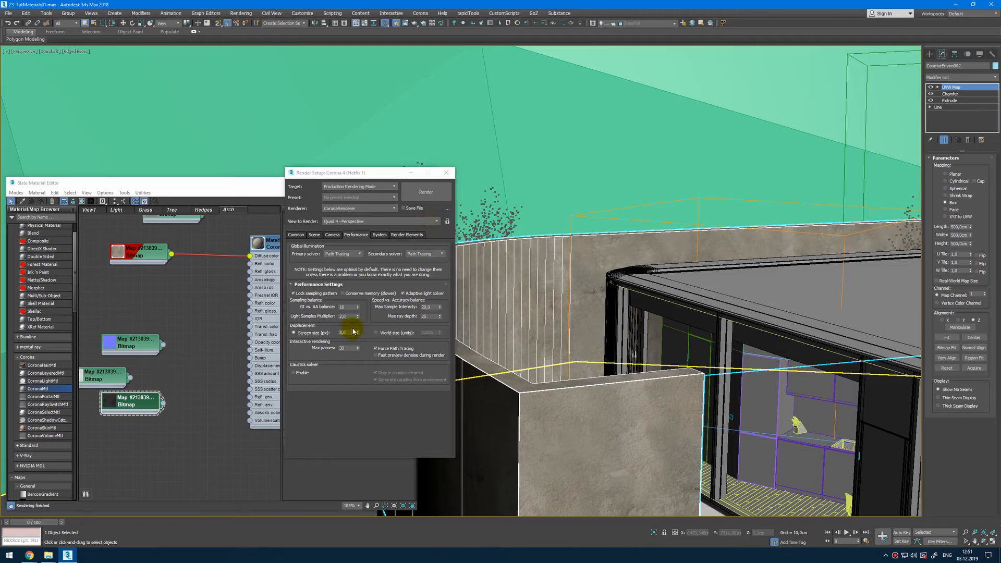
left_click(452, 176)
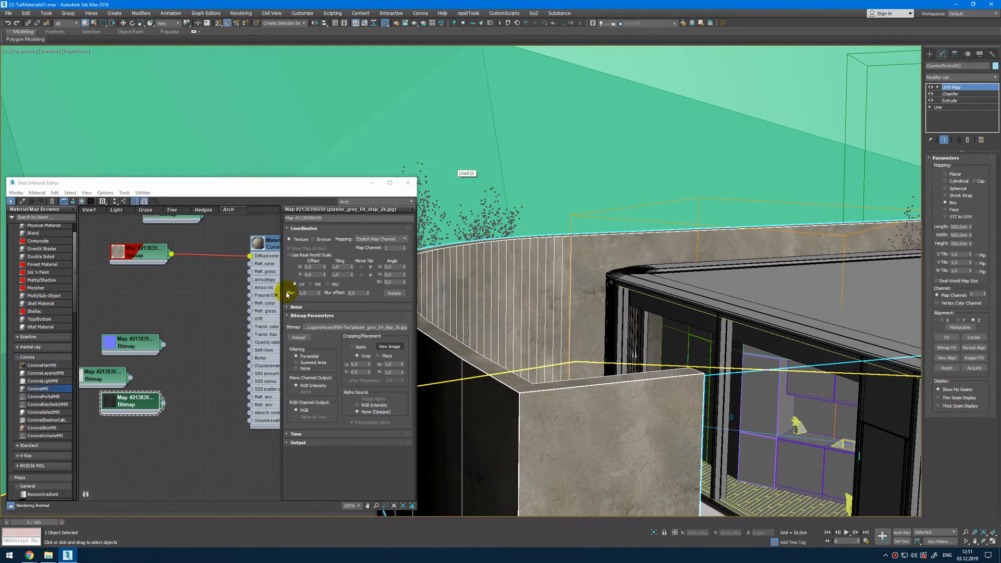
Start Corona interactive rendering of the plaster wall and arrange the frame buffer above the material editor
scroll(261, 250, "up", 1)
scroll(545, 403, "up", 3)
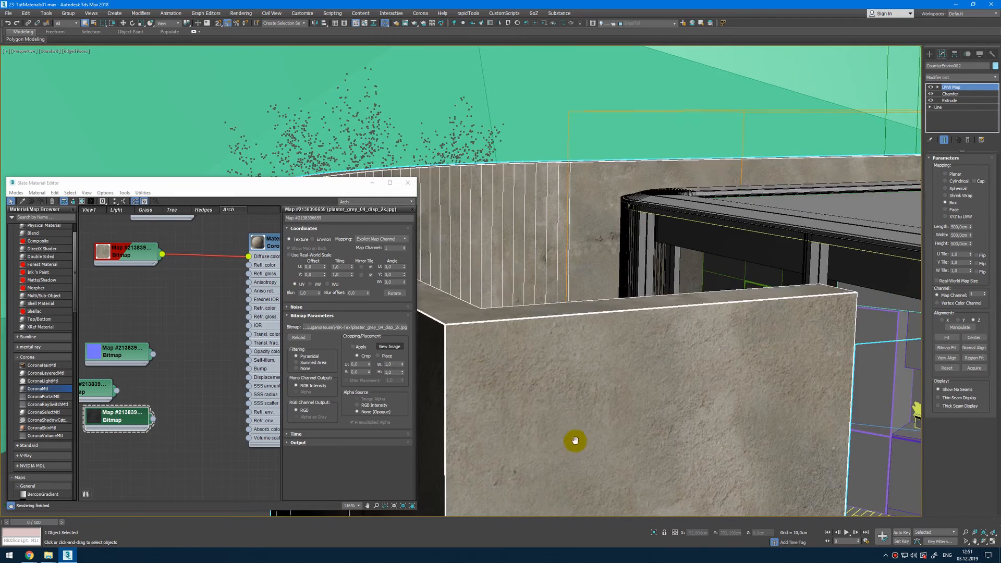
middle_click_drag(574, 440, 537, 212)
left_click(544, 24)
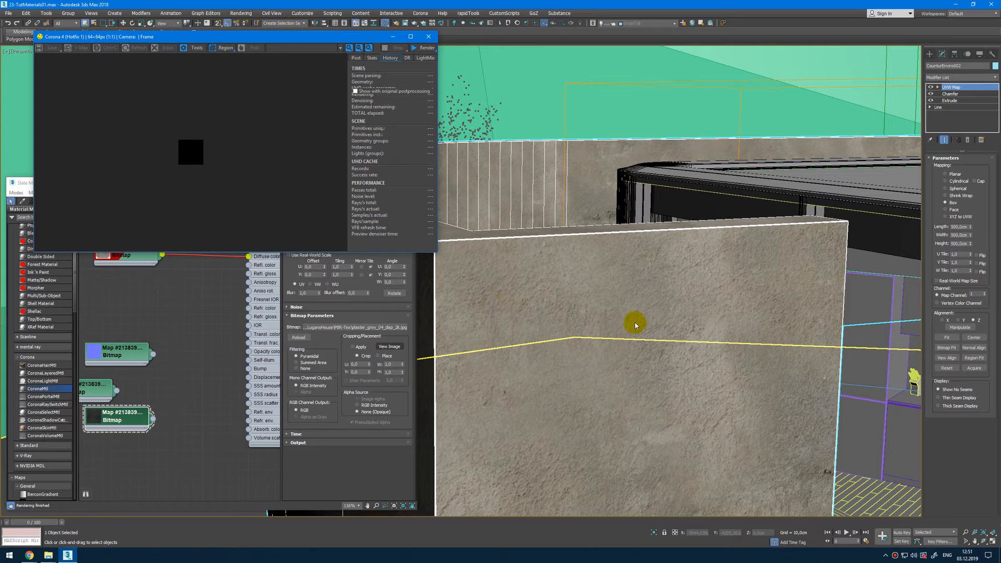
left_click(233, 344)
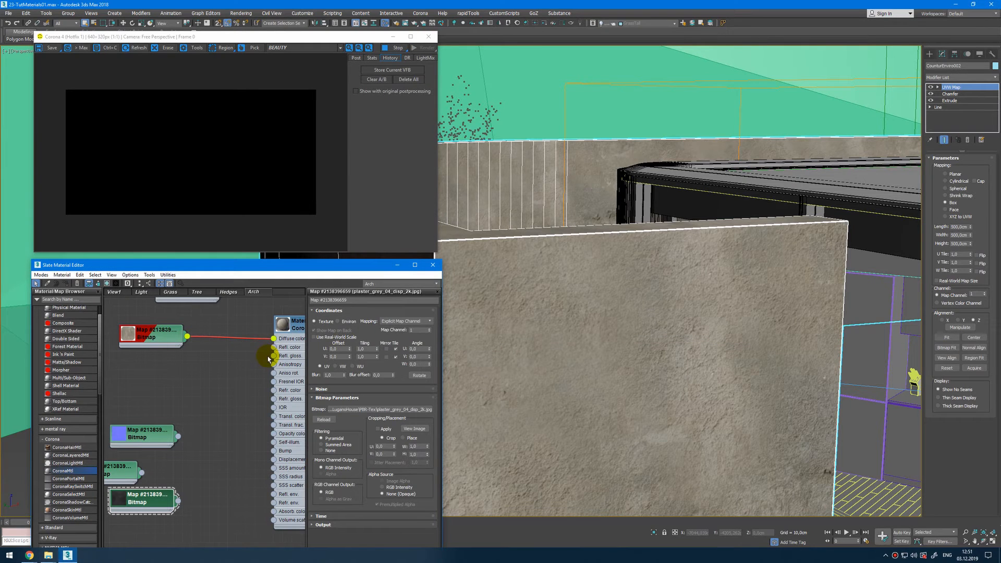
left_click_drag(438, 252, 440, 263)
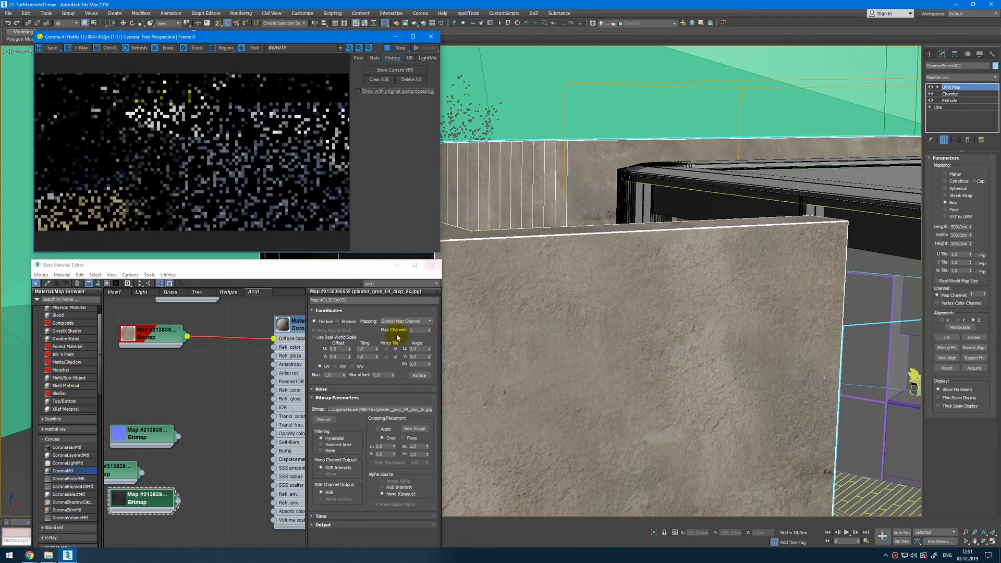
Set the CoronaMtl's Diffuse level to 0 and Reflection level to 1 to preview a close-up of the wall
scroll(536, 235, "up", 6)
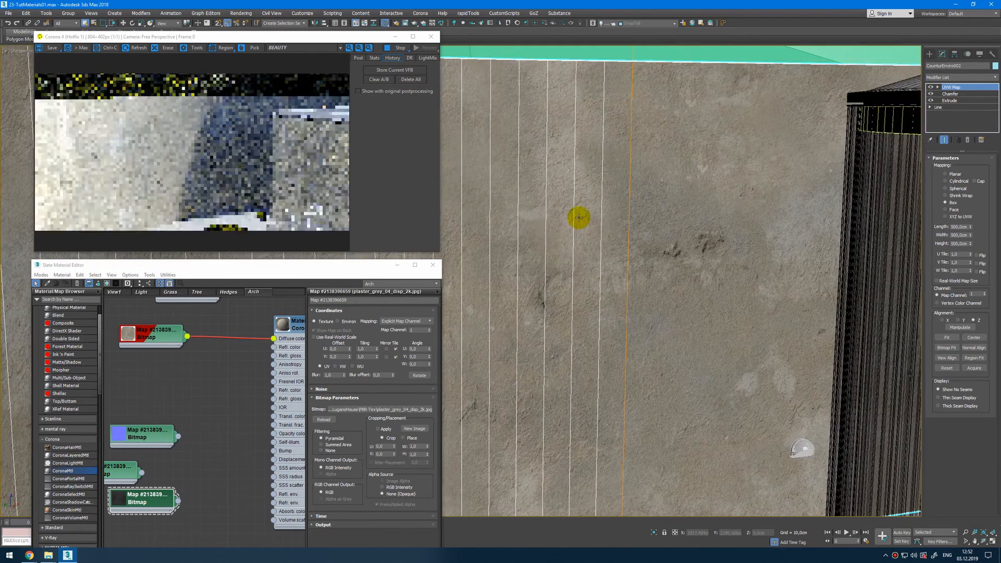
scroll(579, 218, "up", 2)
scroll(607, 315, "up", 3)
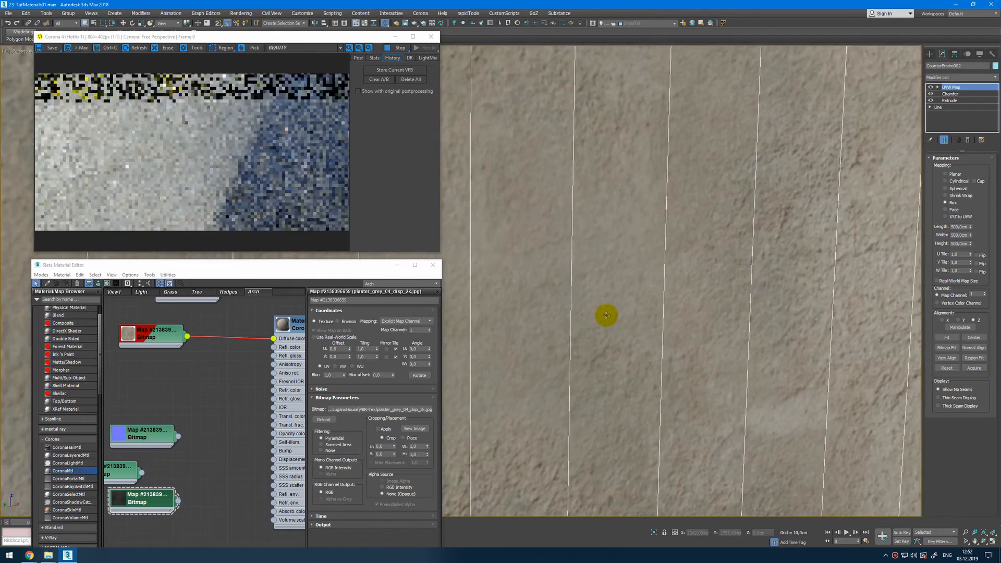
double_click(296, 324)
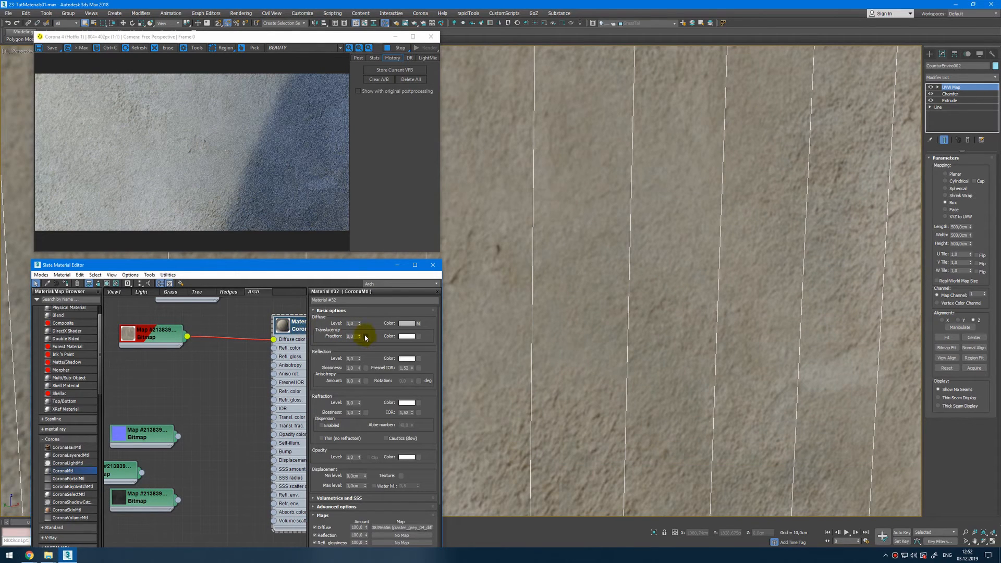
middle_click_drag(234, 392, 255, 378)
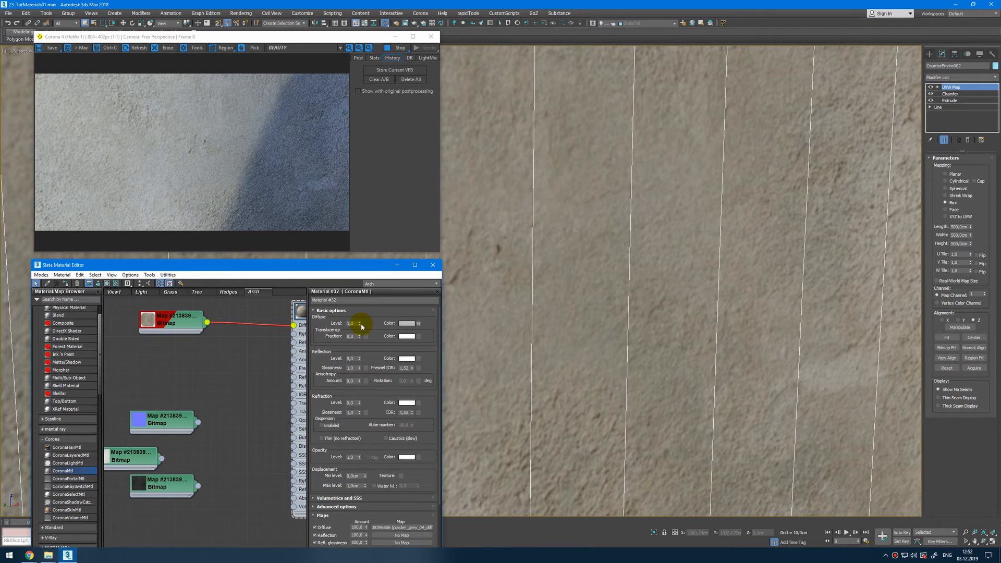
left_click_drag(361, 324, 353, 425)
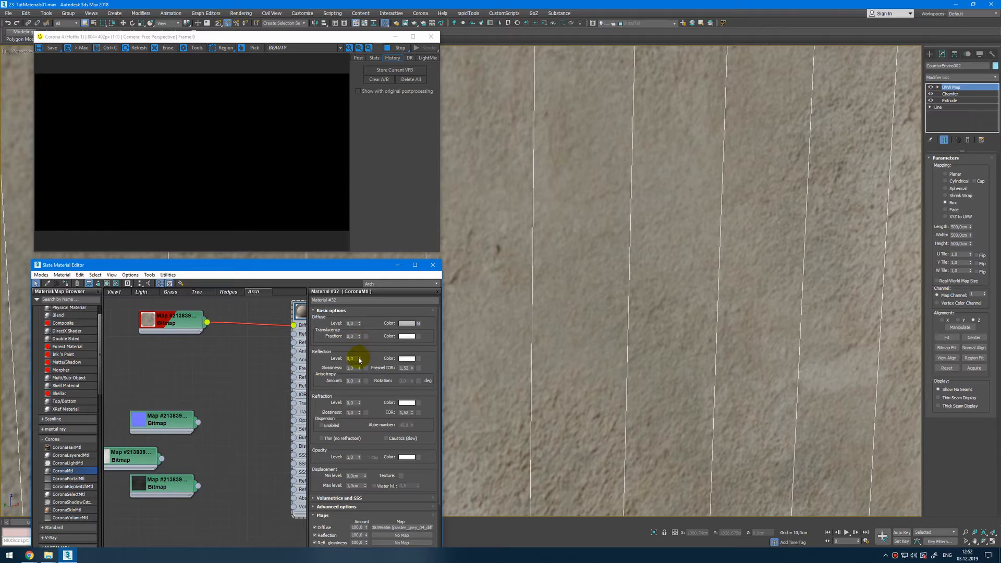
left_click_drag(360, 360, 358, 282)
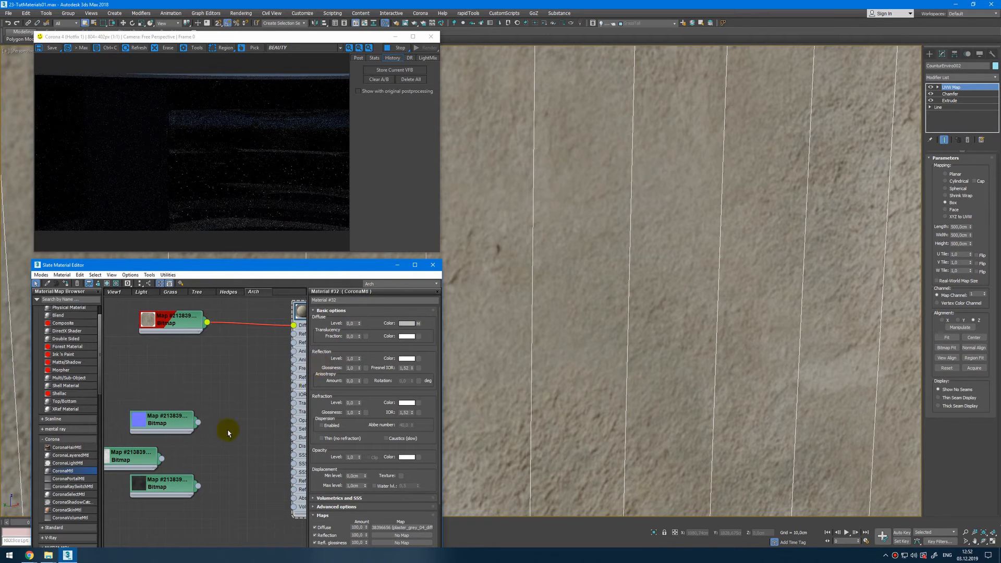
Add a CoronaNormal map to the node view and connect it to the CoronaMtl's Bump input
scroll(57, 446, "down", 10)
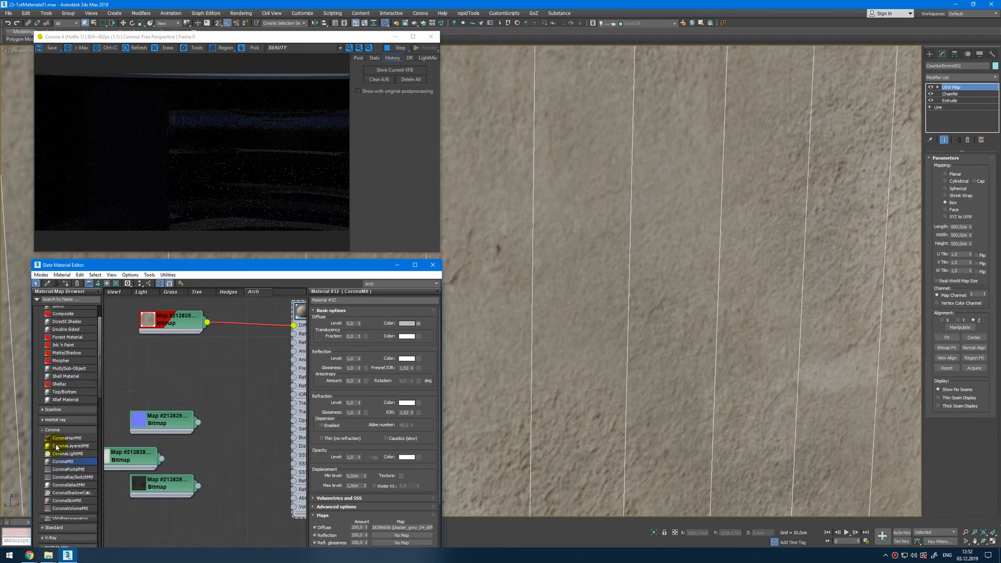
scroll(57, 447, "down", 10)
left_click_drag(59, 444, 250, 405)
middle_click_drag(270, 416, 232, 404)
left_click_drag(242, 401, 256, 425)
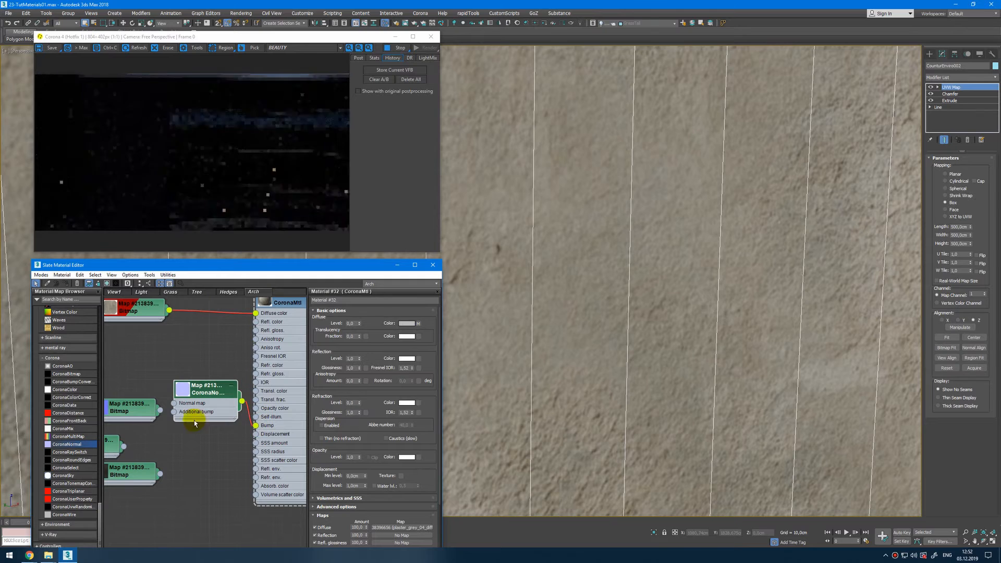
Connect the plaster normal bitmap to the CoronaNormal's Normal map input, enable Add gamma to input and ignore similar gamma warnings
double_click(219, 389)
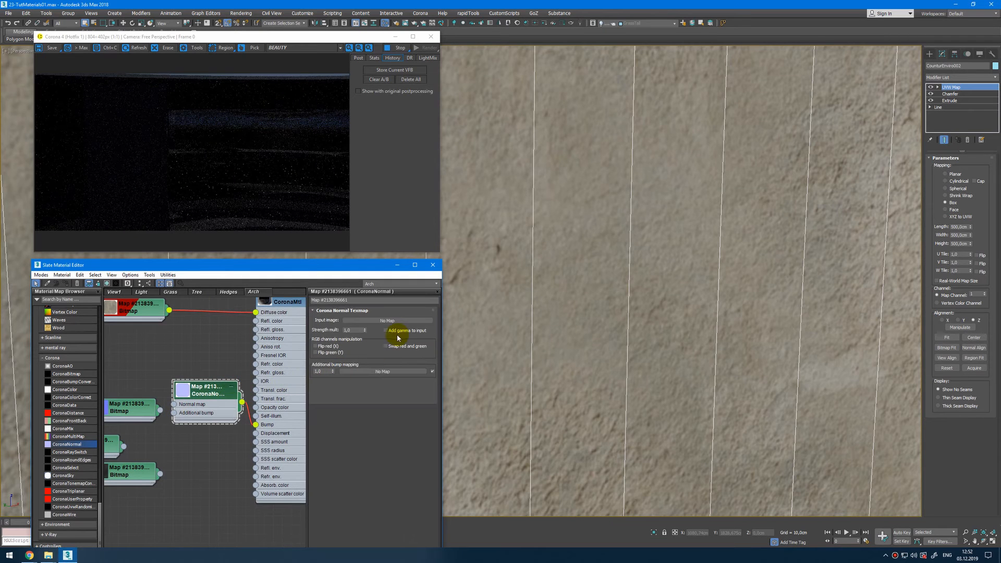
left_click_drag(161, 411, 174, 405)
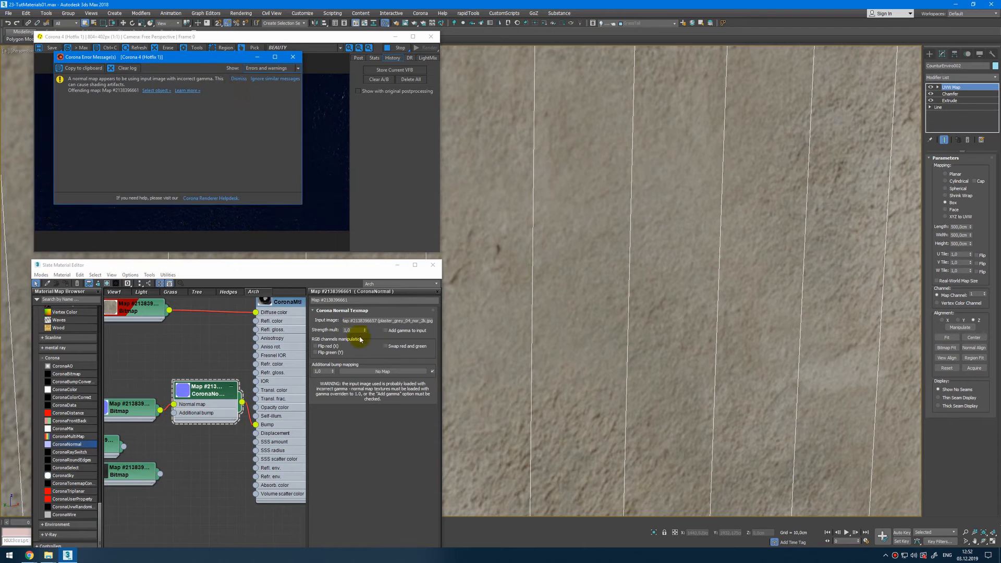
left_click(383, 331)
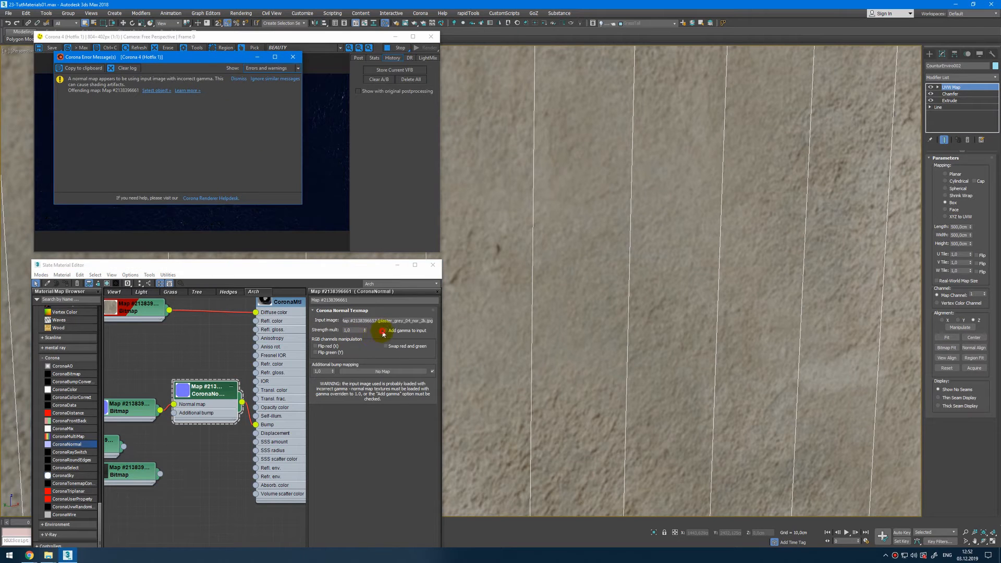
left_click(275, 79)
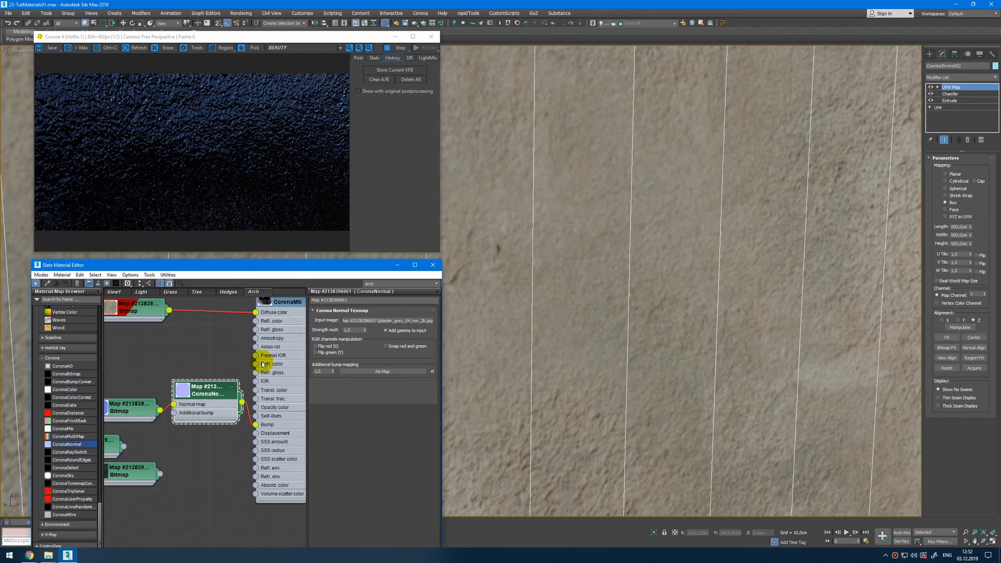
Set the CoronaMtl's Bump amount to 0.1 and check the wall's reflections in the interactive render
double_click(284, 304)
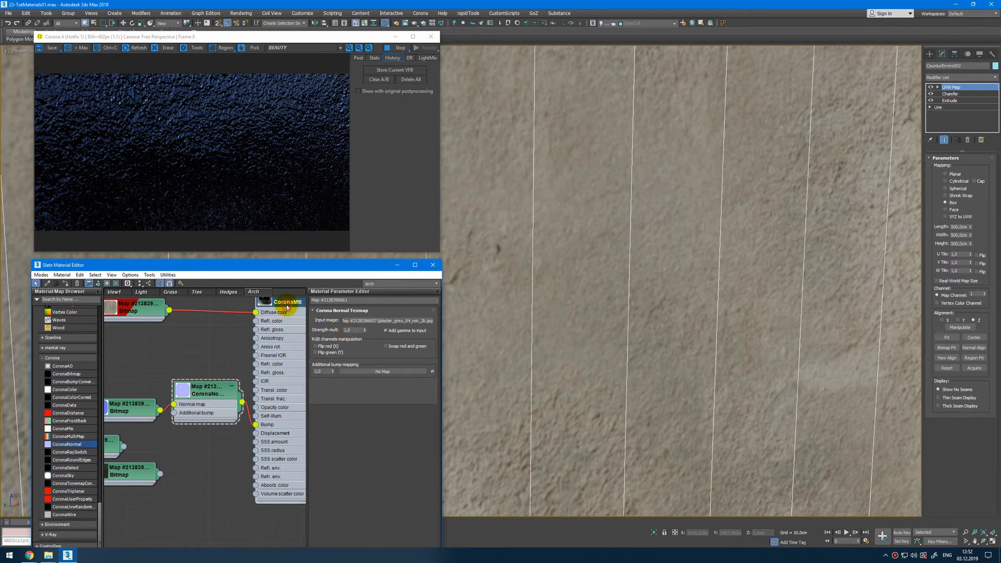
left_click_drag(321, 486, 319, 307)
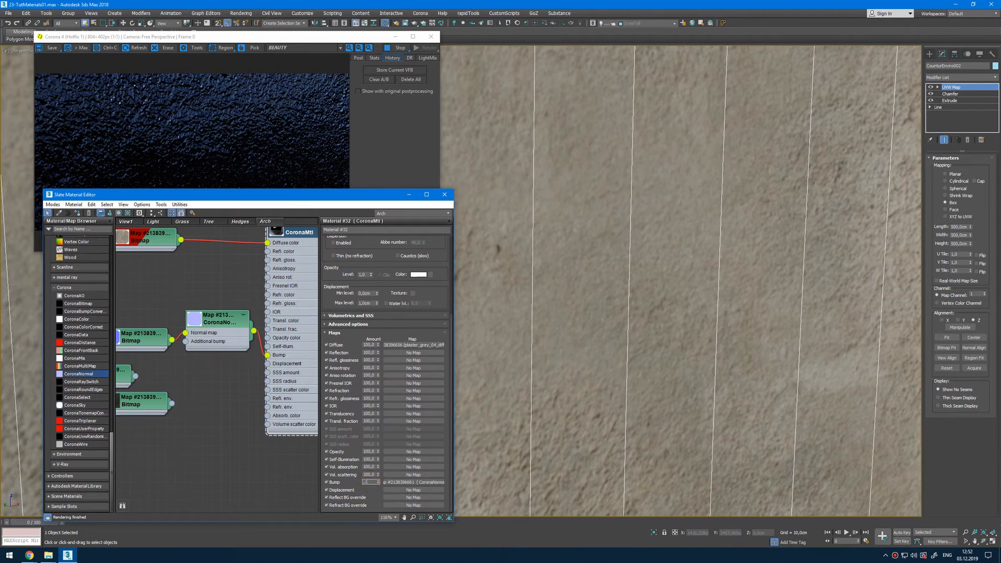
key("Return")
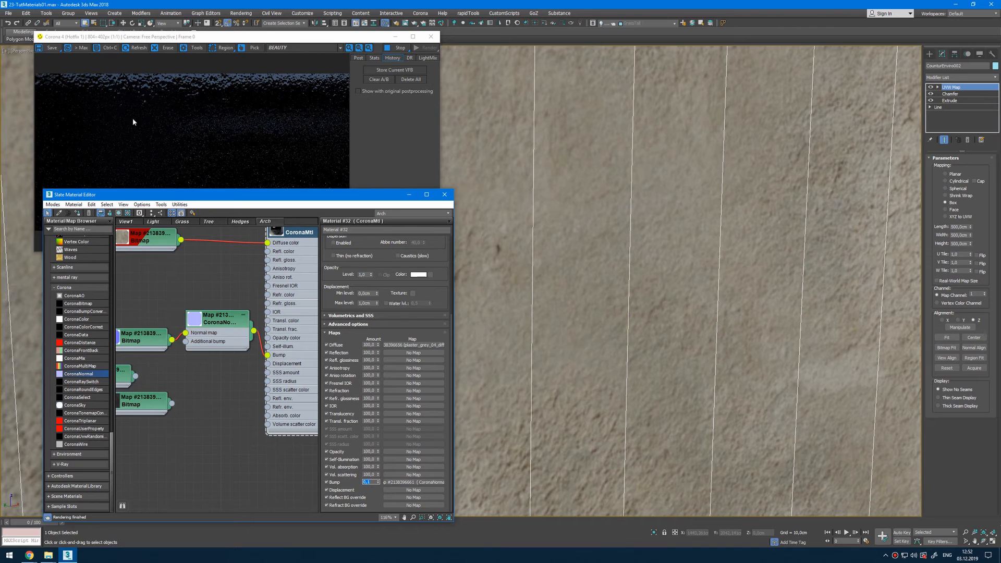
middle_click_drag(547, 191, 488, 179, "alt")
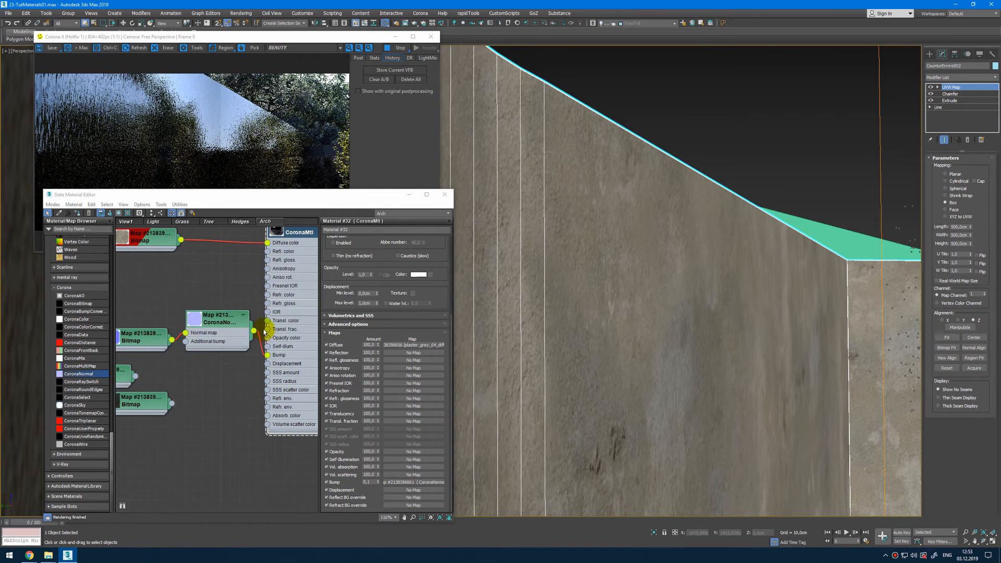
Disconnect the CoronaNormal from Bump and connect the plaster displacement bitmap to the CoronaMtl's Displacement input
left_click(269, 357)
left_click_drag(255, 366, 257, 362)
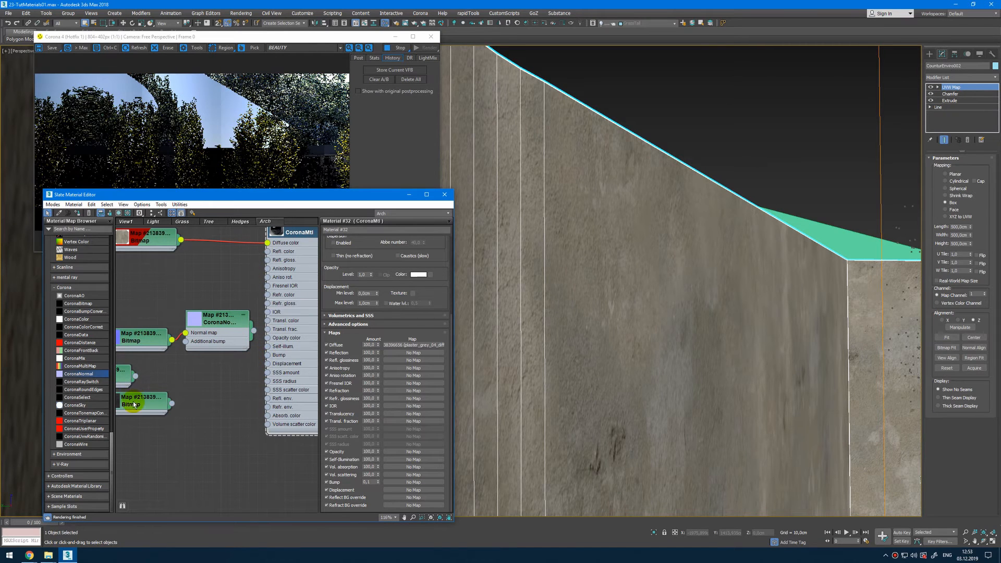
left_click_drag(136, 405, 268, 364)
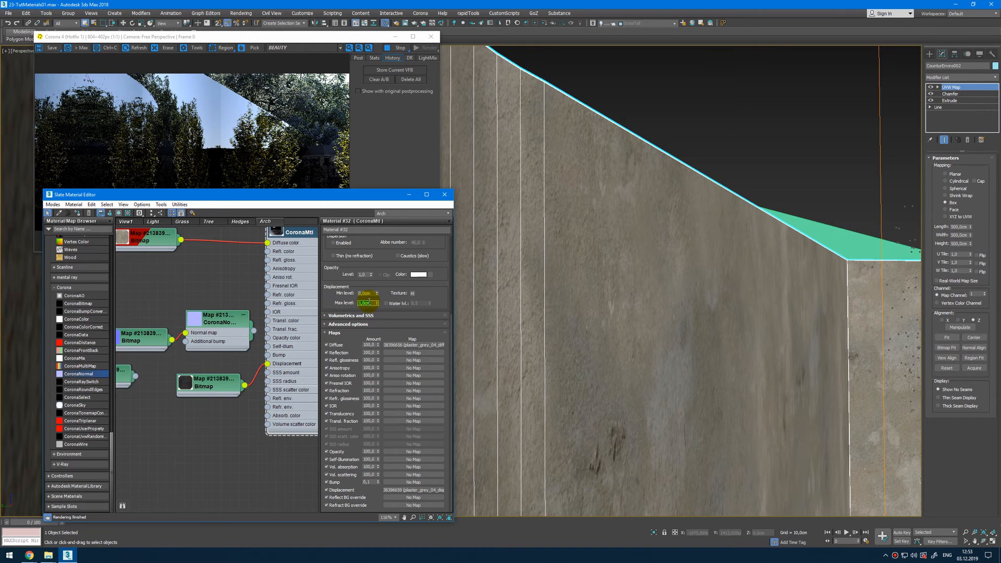
Set the CoronaMtl's displacement Max level to 5 cm and Min level to -5 cm
type("5")
key("Return")
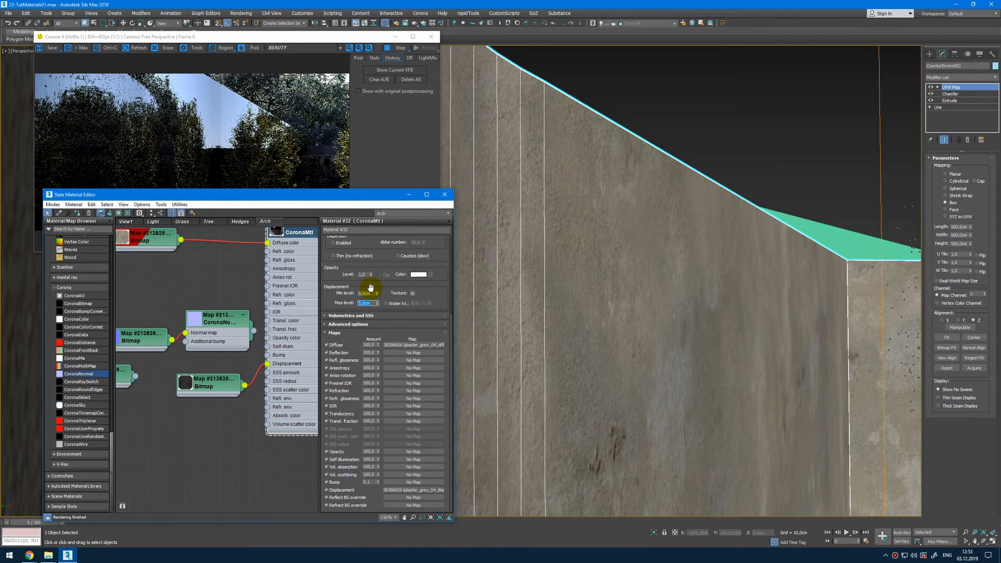
type("-")
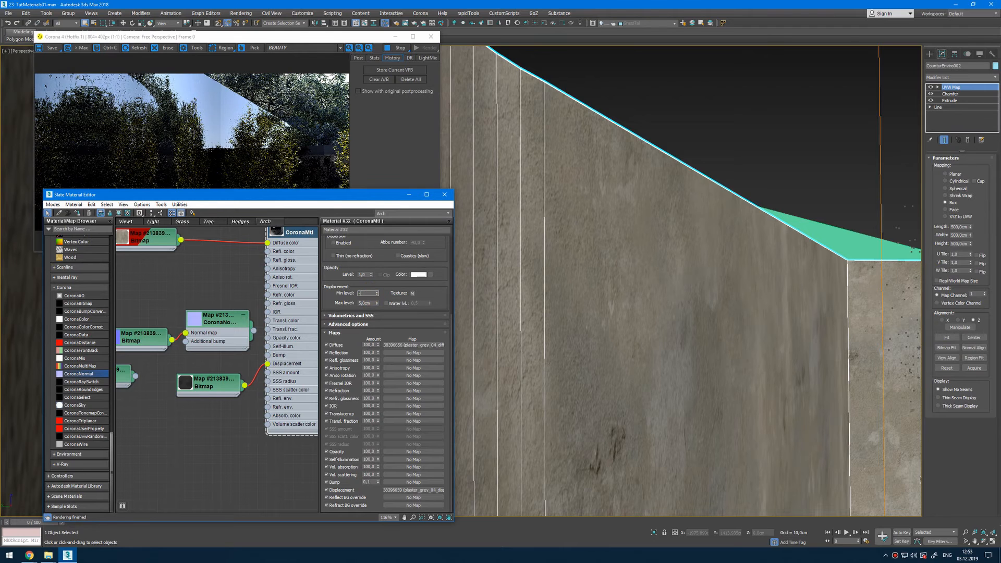
type("5")
key("Return")
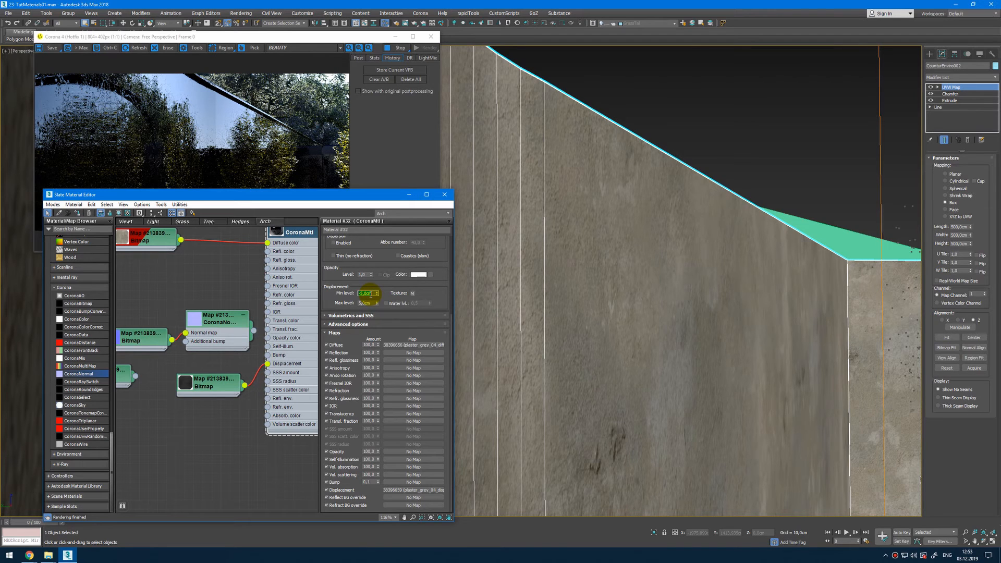
Restore the displacement levels to 0 and 1 cm, and swap the displacement bitmap's connection back for the CoronaNormal on Bump
type("0")
key("Tab")
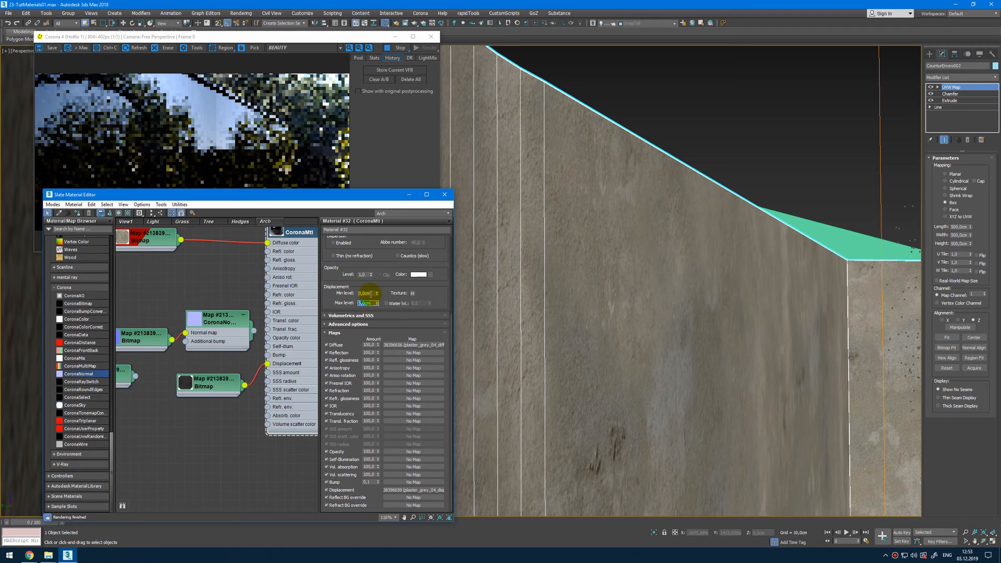
type("1")
key("Return")
left_click_drag(267, 364, 224, 381)
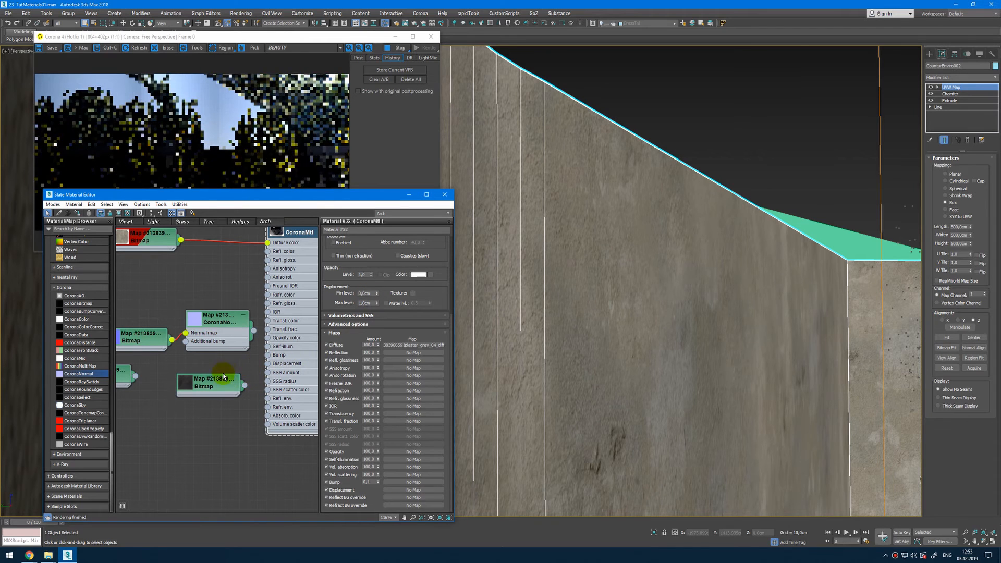
left_click_drag(254, 332, 267, 355)
Disconnect the CoronaNormal from Bump and connect the plaster roughness bitmap to the CoronaMtl's Refl. gloss input
scroll(216, 338, "down", 3)
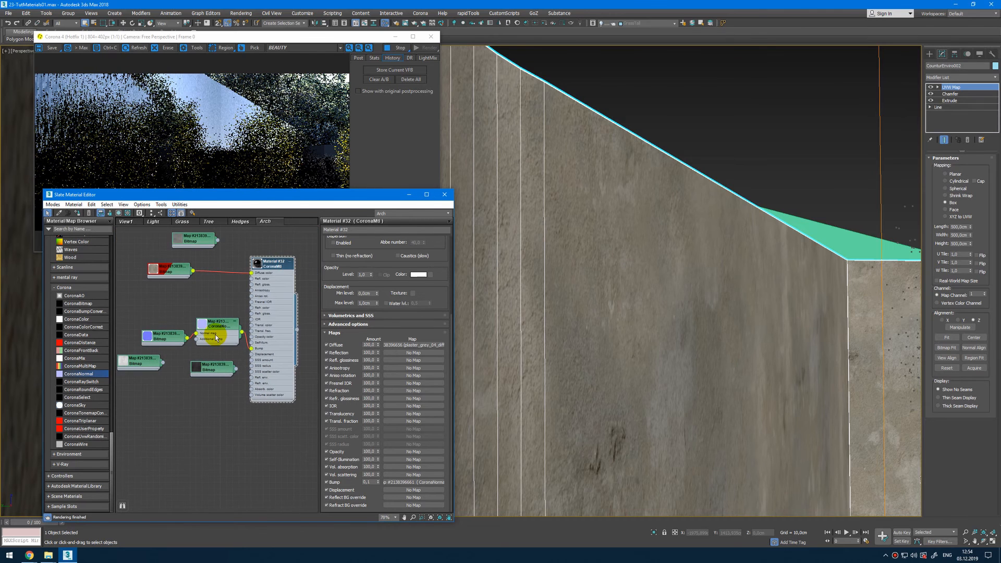
scroll(216, 338, "up", 1)
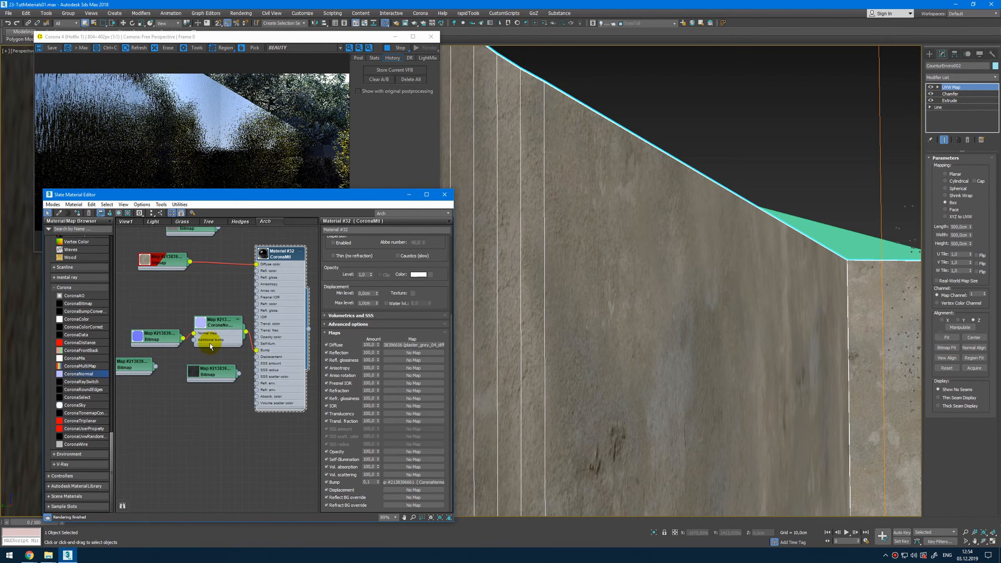
middle_click_drag(181, 337, 208, 335)
left_click_drag(151, 365, 210, 299)
middle_click_drag(197, 303, 151, 307)
scroll(151, 307, "up", 3)
left_click_drag(217, 342, 241, 357)
left_click_drag(205, 298, 216, 294)
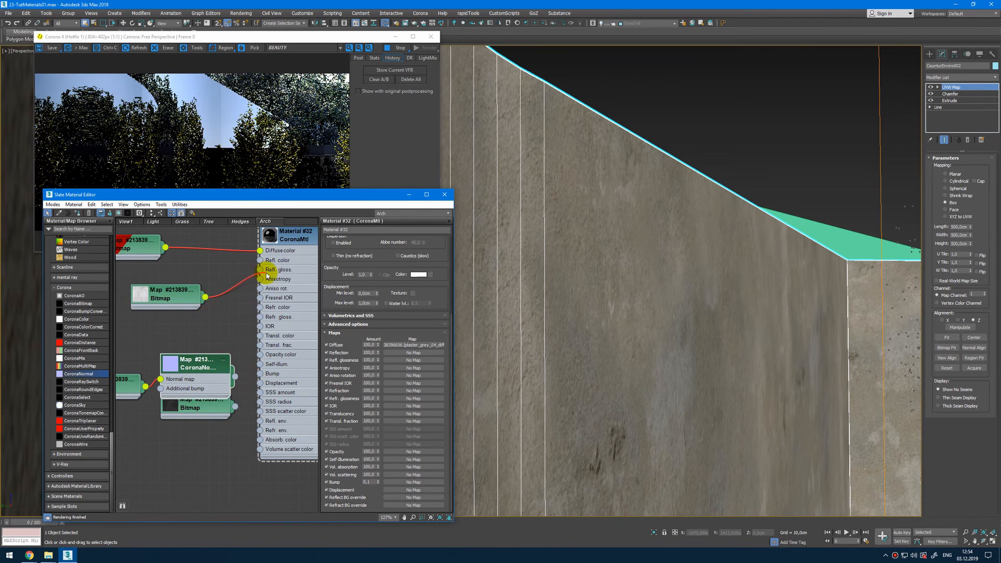
left_click_drag(263, 273, 262, 272)
Examine the roughness bitmap's parameters and its enlarged node preview
left_click_drag(158, 303, 198, 304)
double_click(197, 303)
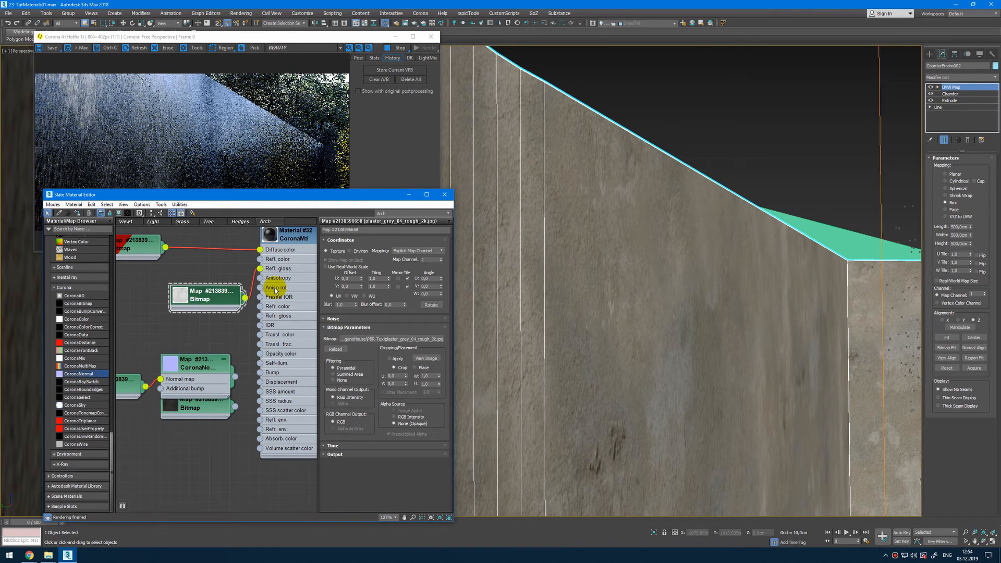
double_click(179, 299)
left_click_drag(209, 308, 150, 314)
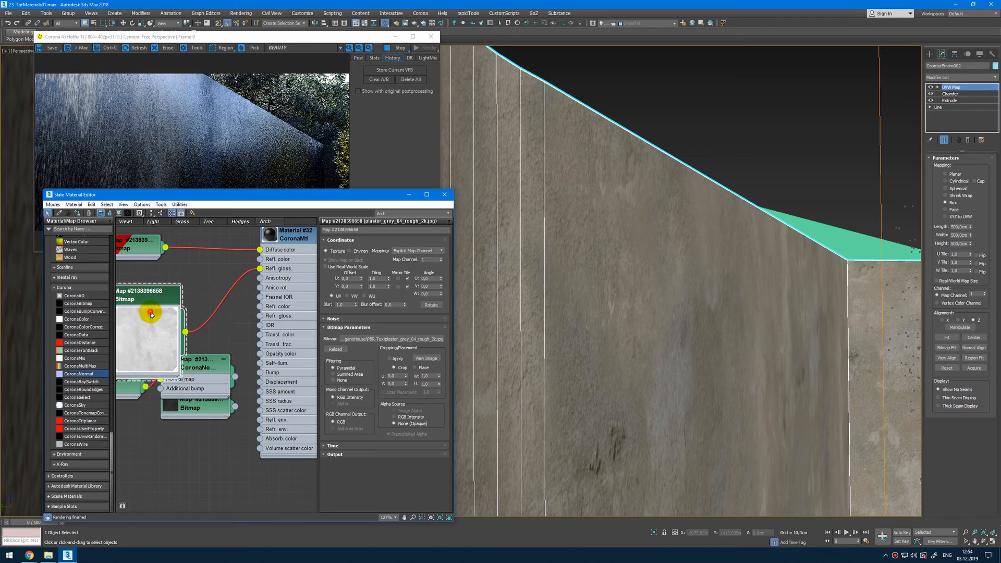
double_click(150, 315)
Insert a Color Correction map between the roughness bitmap and Refl. gloss, and switch its Lightness to Advanced
scroll(78, 345, "up", 8)
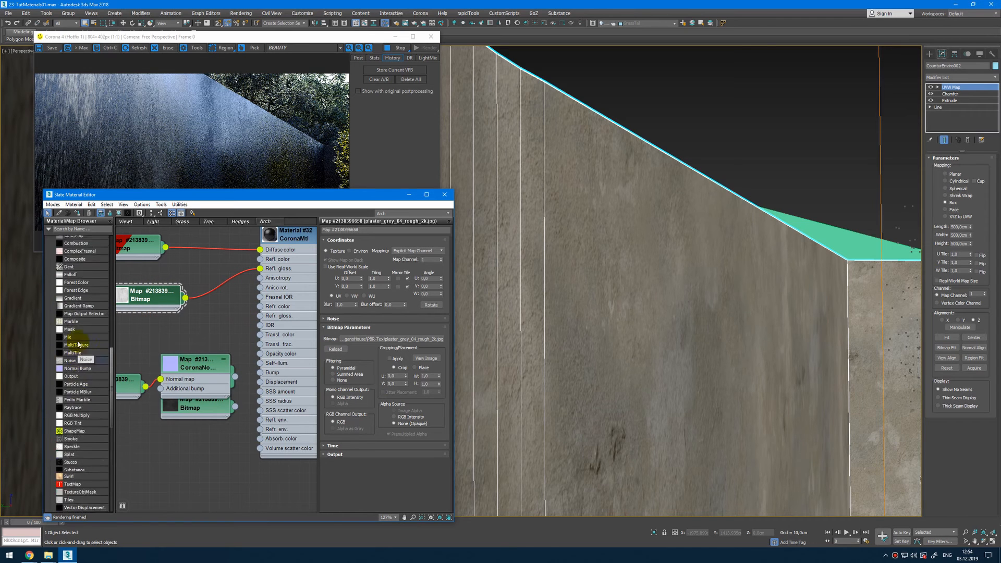
scroll(78, 346, "up", 4)
left_click_drag(90, 336, 217, 290)
double_click(217, 290)
left_click(402, 380)
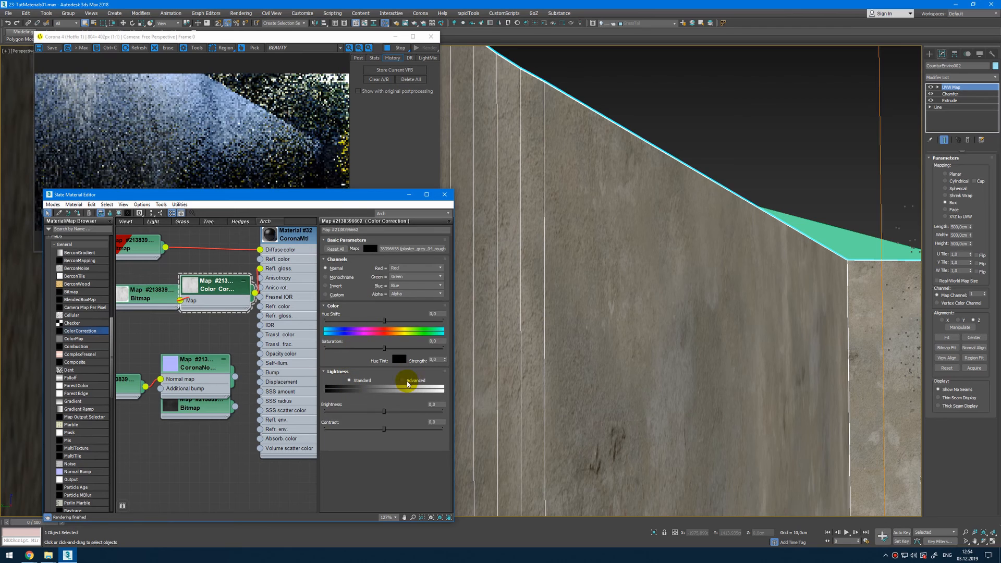
Test RGB gain values of 50, 80 and 150 in the Color Correction, and set the gain to 80
left_click(355, 410)
type("50")
key("Return")
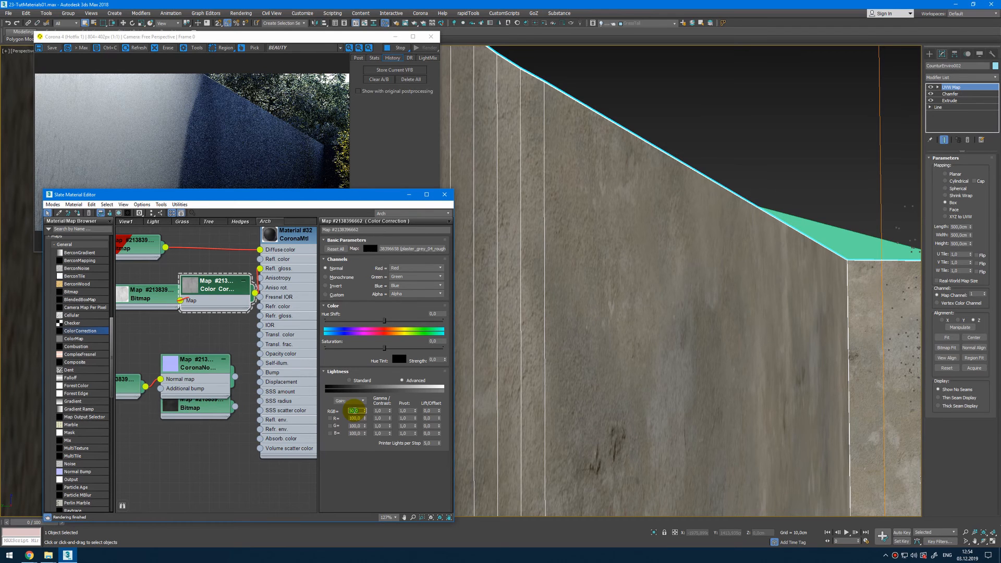
type("80")
key("Return")
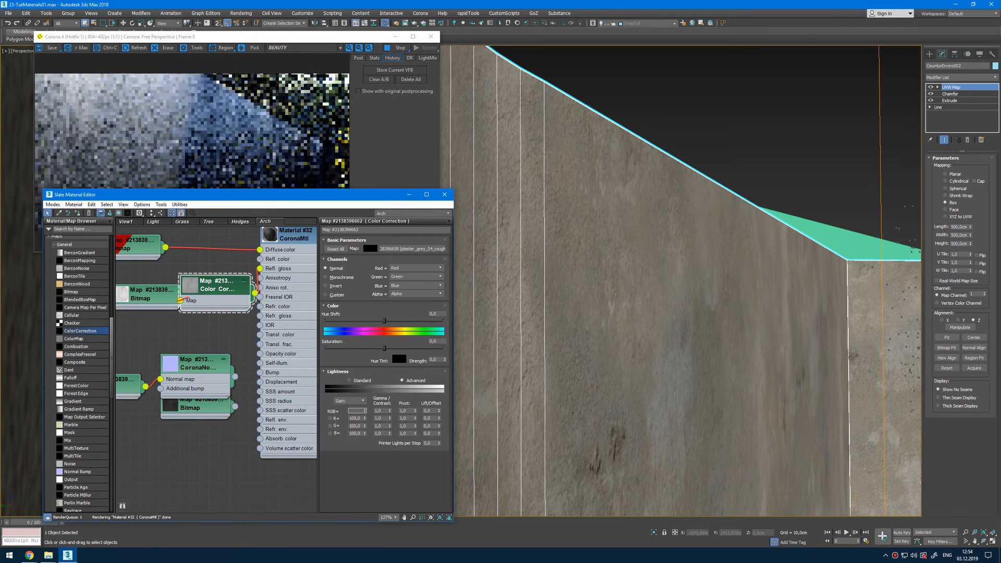
type("150")
key("Return")
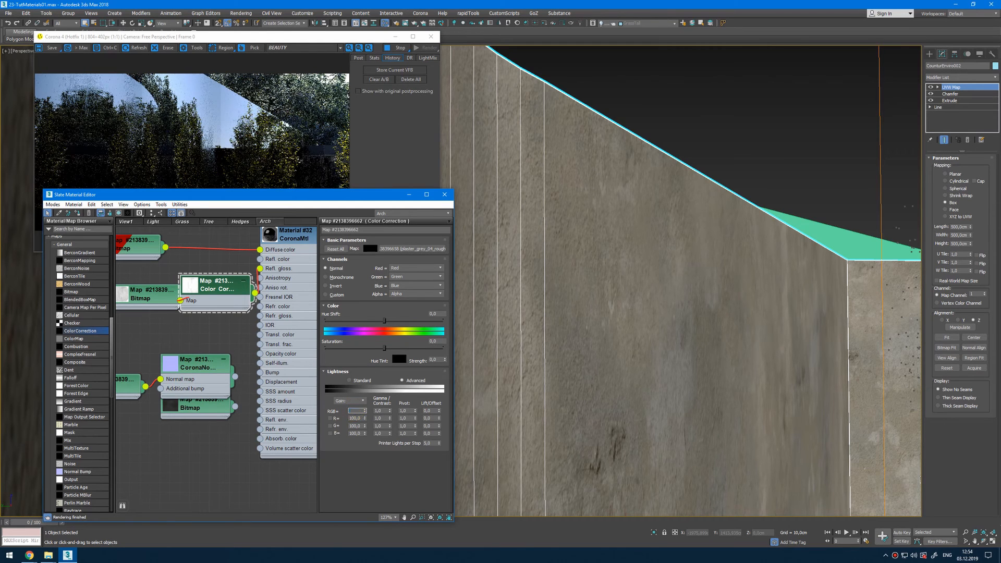
type("80")
key("Return")
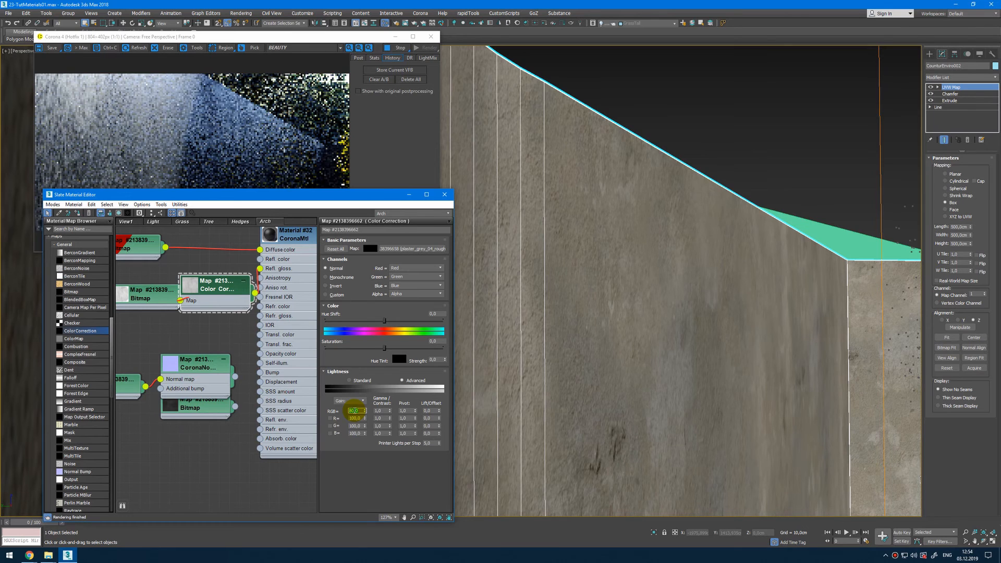
Reconnect the CoronaNormal to the CoronaMtl's Bump input, set the Diffuse level to 1, and check the wall's front in the render
left_click_drag(207, 280, 187, 290)
middle_click_drag(188, 290, 225, 309)
scroll(226, 309, "down", 1)
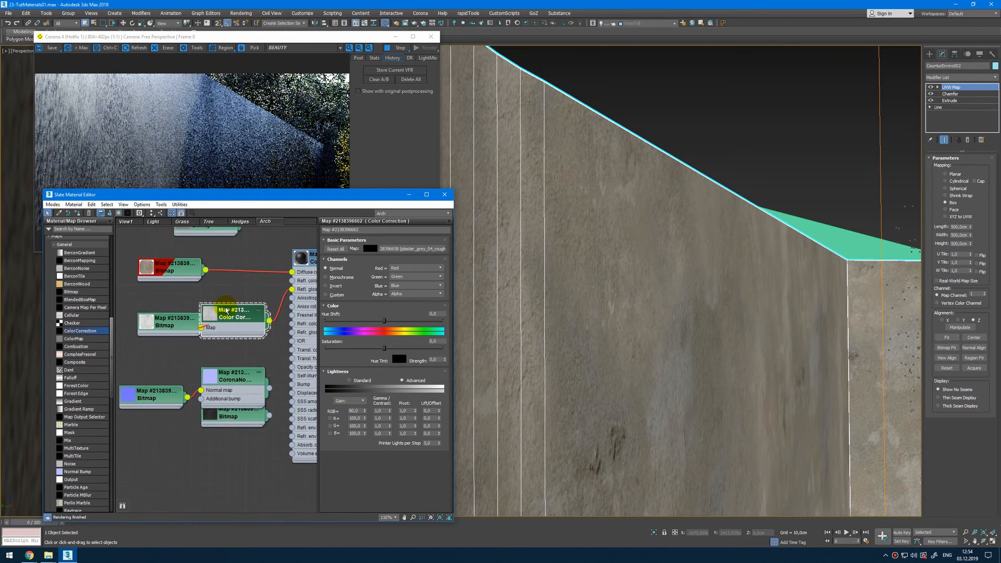
scroll(226, 310, "down", 2)
left_click(288, 277)
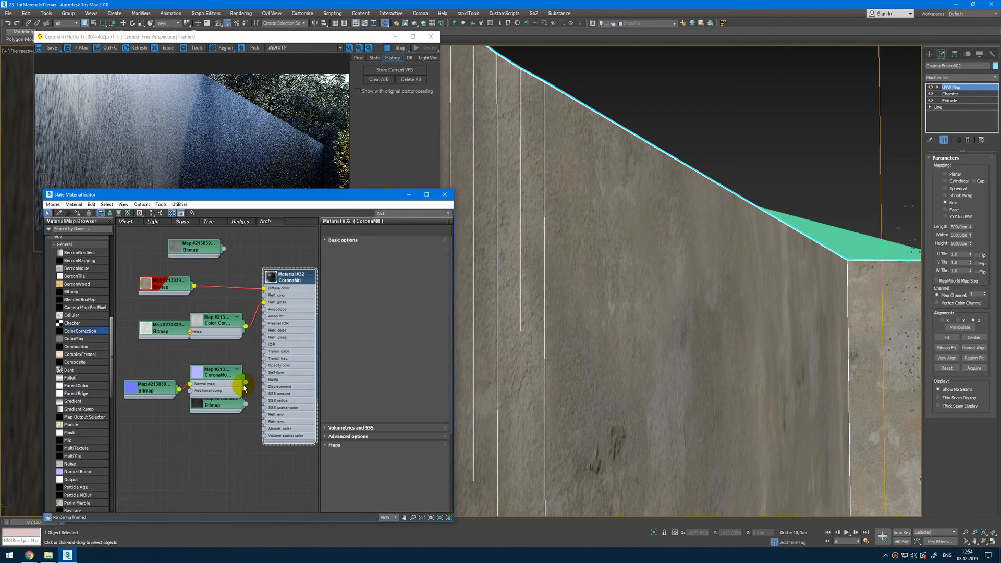
left_click_drag(244, 385, 265, 380)
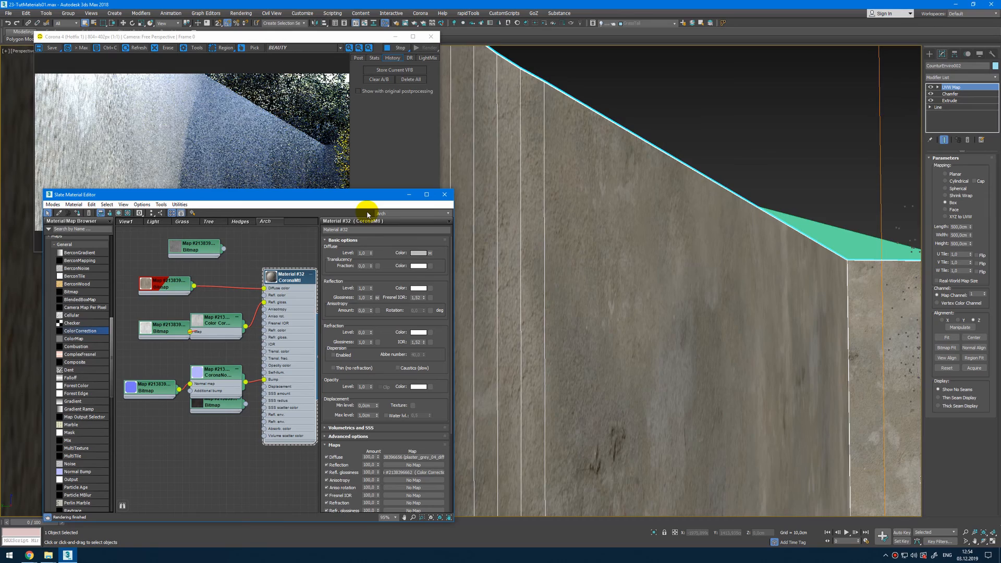
scroll(599, 371, "down", 4)
middle_click_drag(598, 370, 633, 351, "alt")
scroll(580, 387, "down", 4)
scroll(546, 380, "up", 3)
scroll(634, 351, "up", 3)
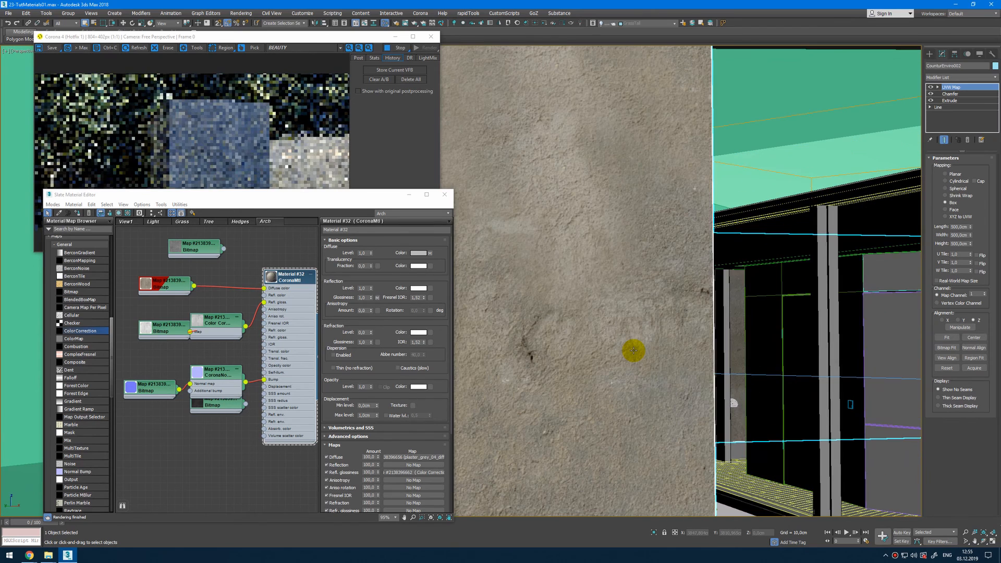
Space out the nodes by moving the roughness bitmap away from the Color Correction and the displacement bitmap below the CoronaNormal
left_click_drag(161, 334, 145, 334)
left_click(236, 321)
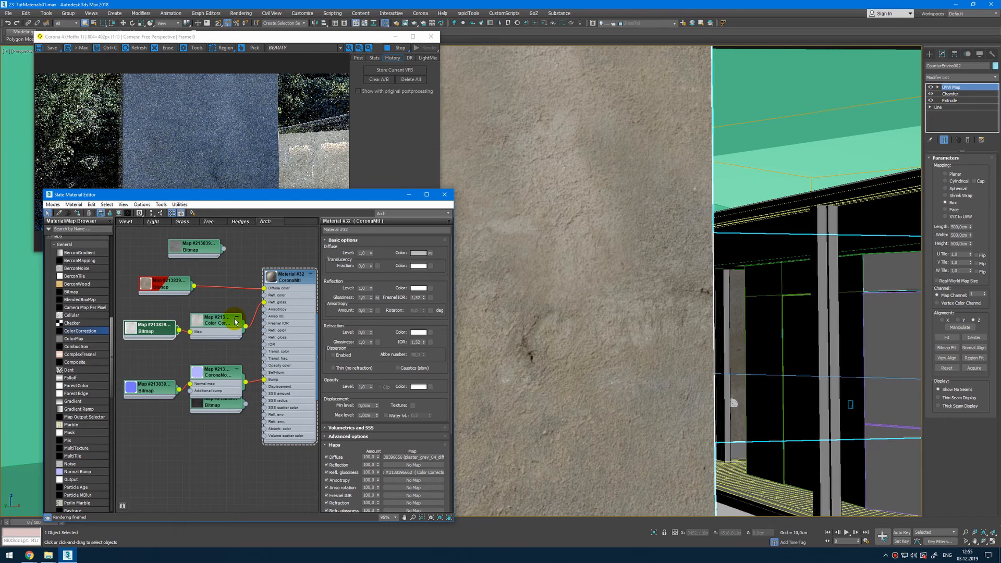
scroll(253, 406, "down", 1)
left_click_drag(231, 410, 231, 442)
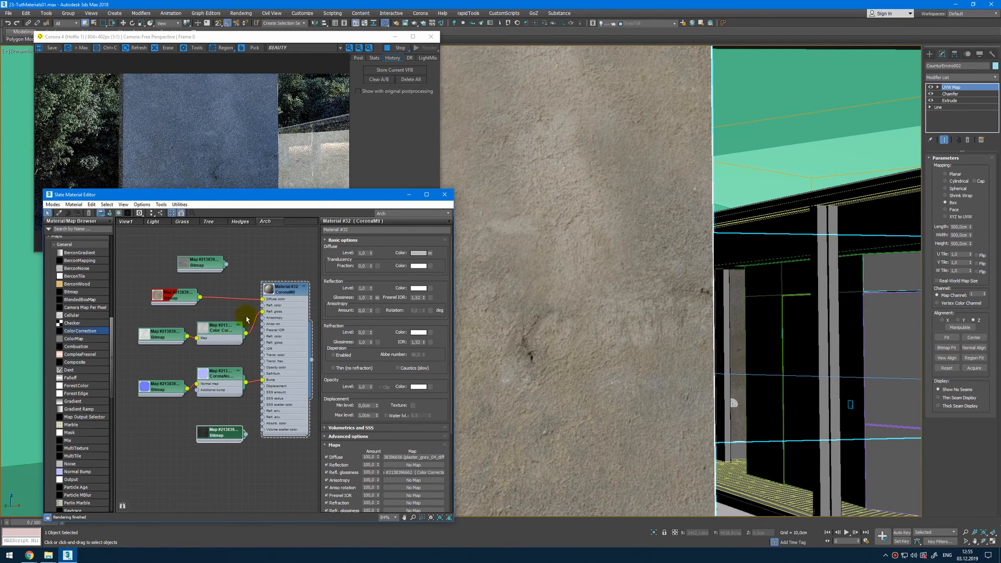
Insert a CoronaMix map between the diffuse bitmap and Diffuse color, and connect the plaster AO bitmap to its Top input
double_click(205, 266)
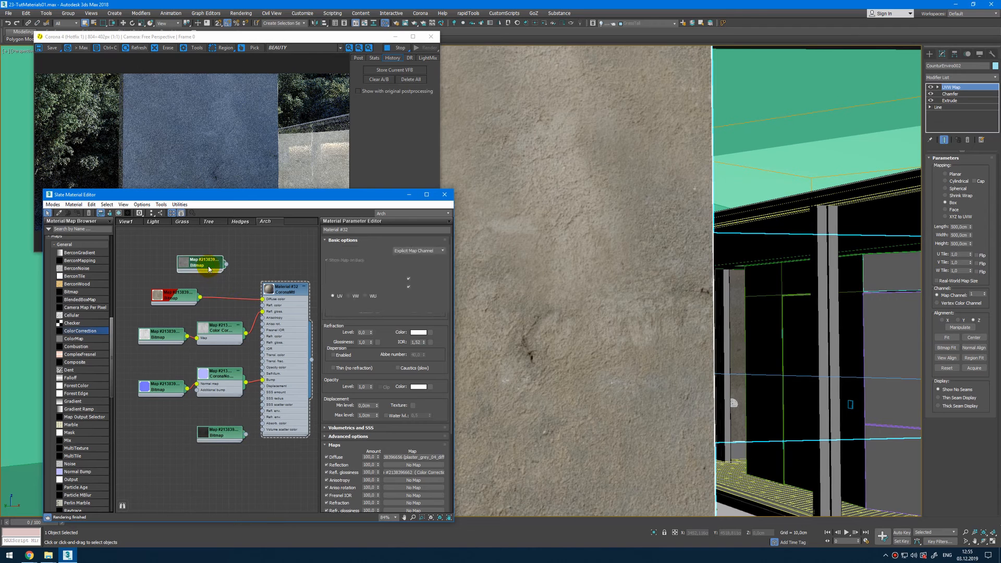
scroll(205, 275, "up", 1)
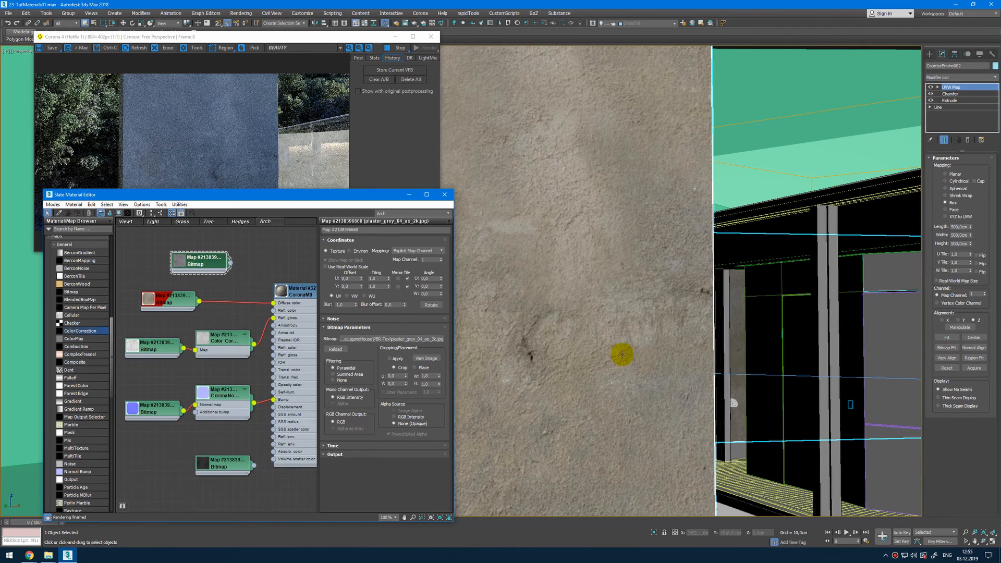
scroll(86, 386, "down", 15)
left_click_drag(89, 360, 150, 311)
left_click(284, 323)
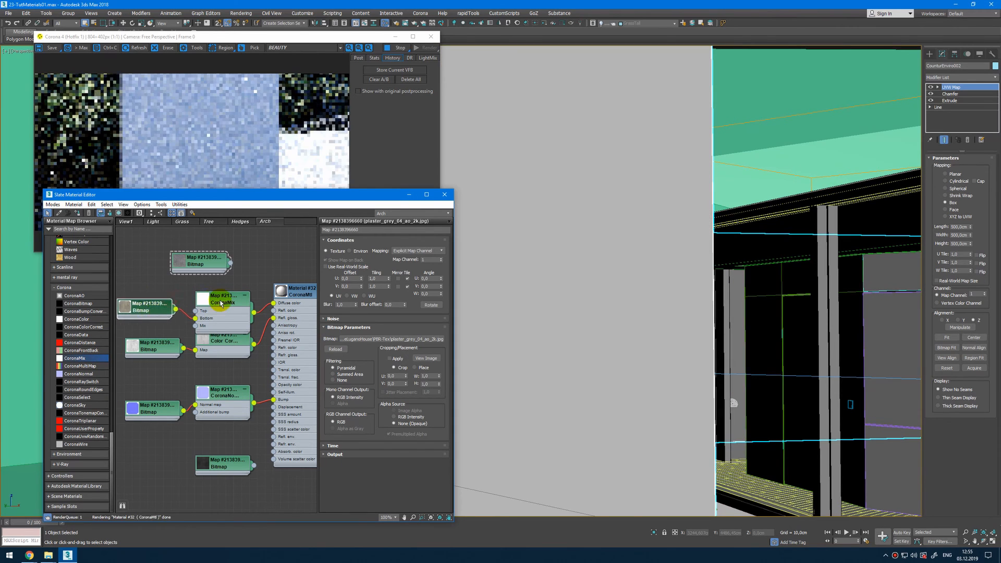
left_click_drag(221, 301, 213, 286)
left_click_drag(200, 260, 188, 296)
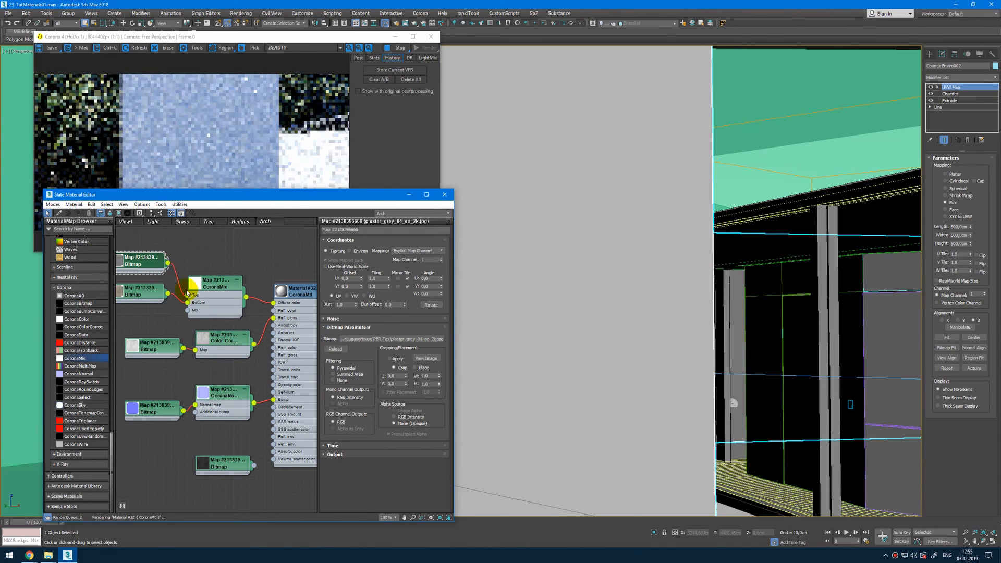
Set the CoronaMix's mix operation to Multiply and its mix amount to 0.43
middle_click_drag(137, 255, 184, 262)
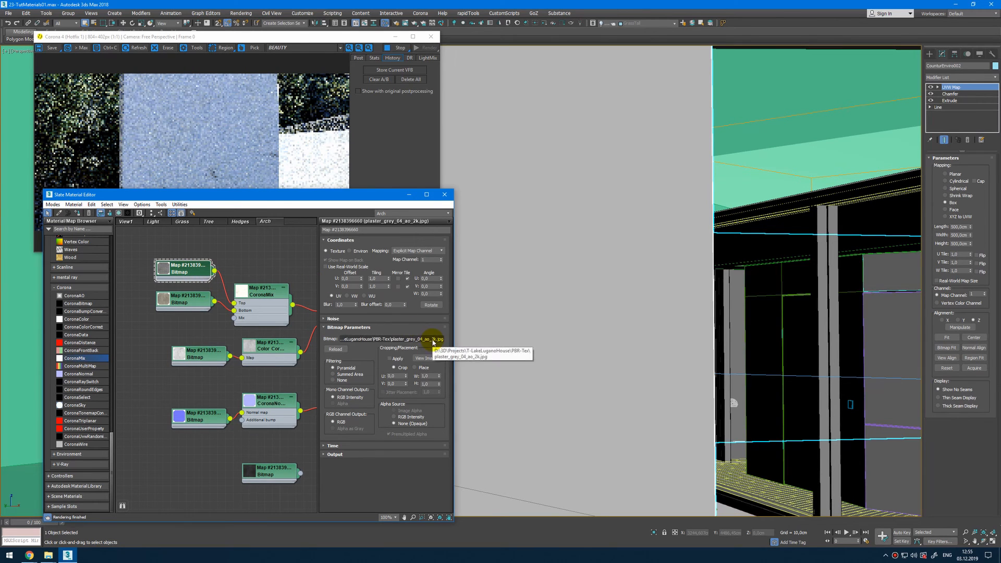
middle_click_drag(250, 320, 243, 323)
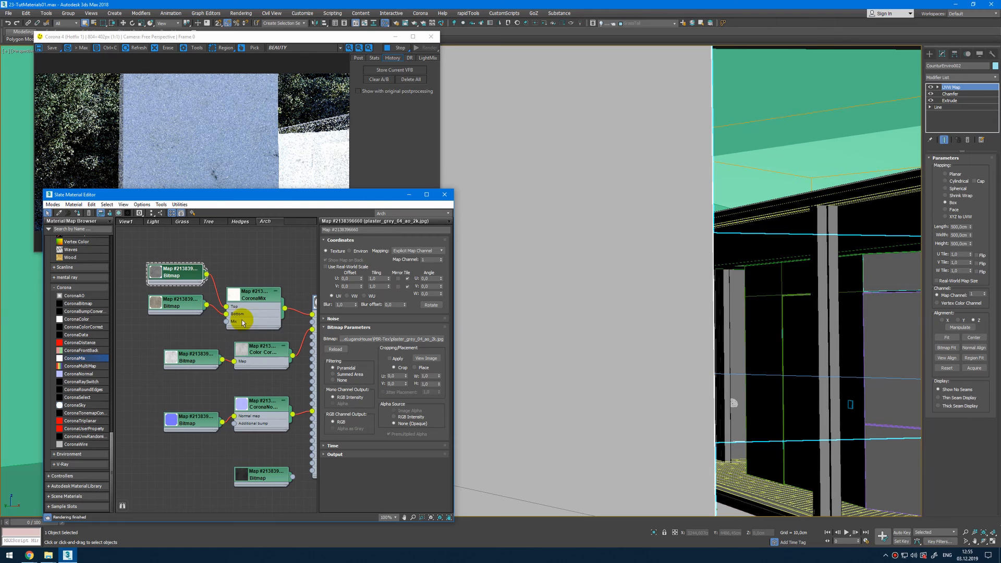
left_click(256, 292)
left_click(405, 256)
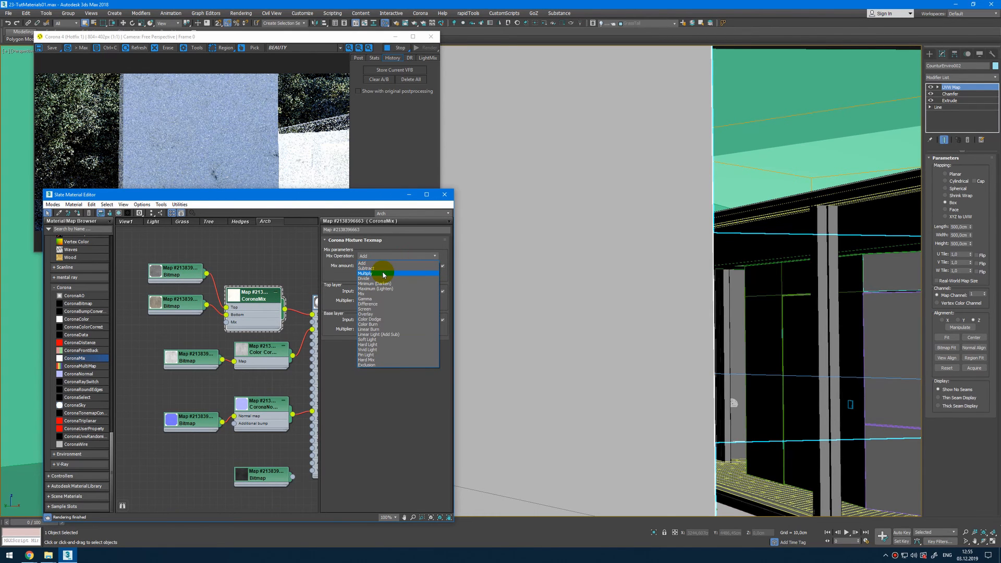
left_click(382, 273)
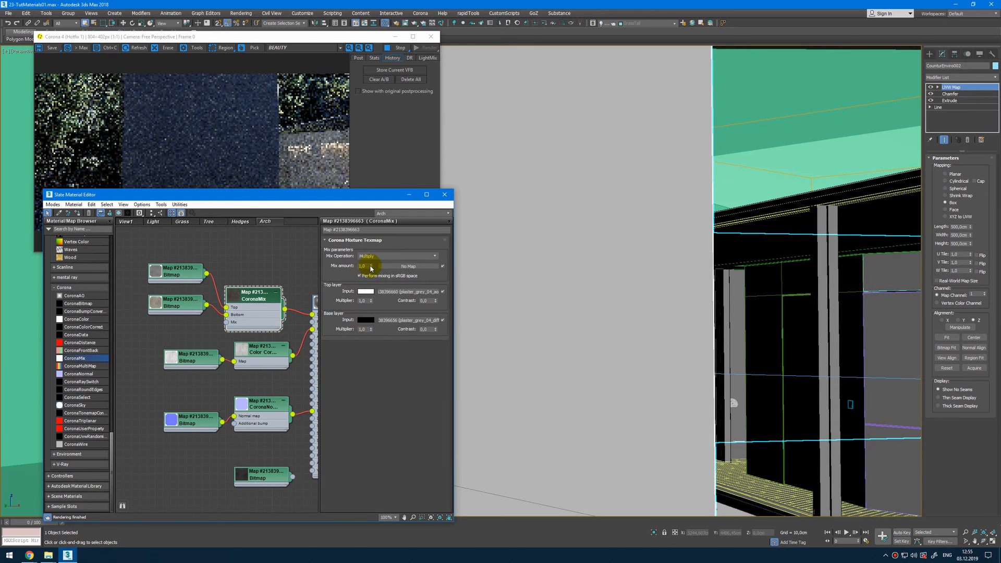
left_click_drag(371, 267, 368, 288)
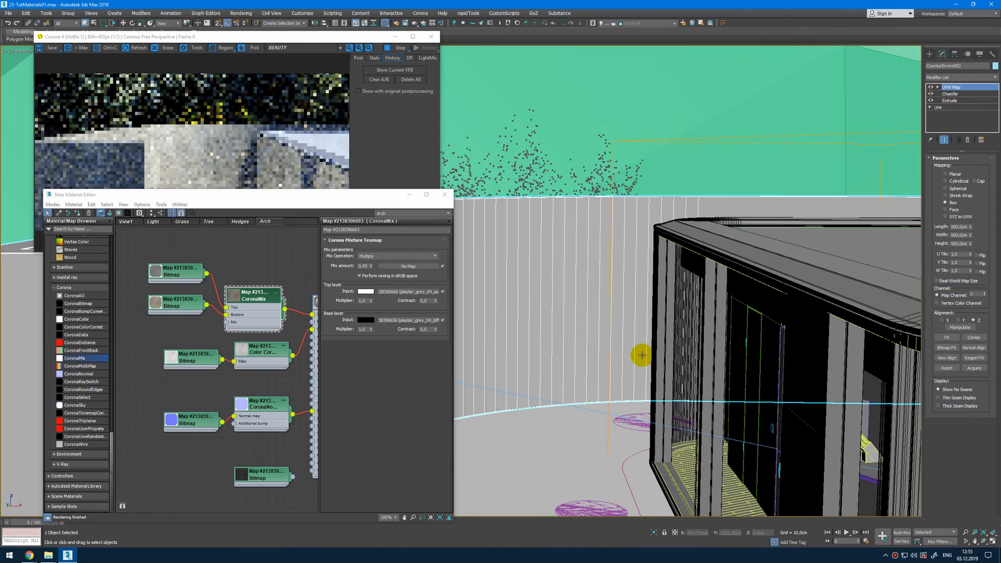
Check the wall in the render from a closer view, and move the Color Correction with its roughness bitmap further below the CoronaMix
scroll(497, 299, "up", 3)
middle_click_drag(274, 420, 240, 378)
left_click_drag(245, 369, 236, 369)
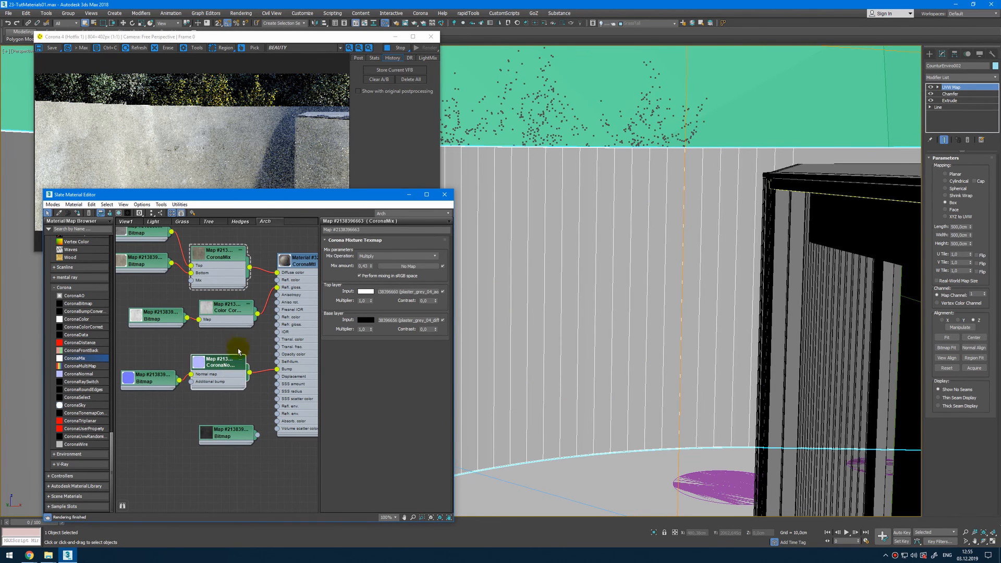
left_click_drag(224, 317, 208, 331)
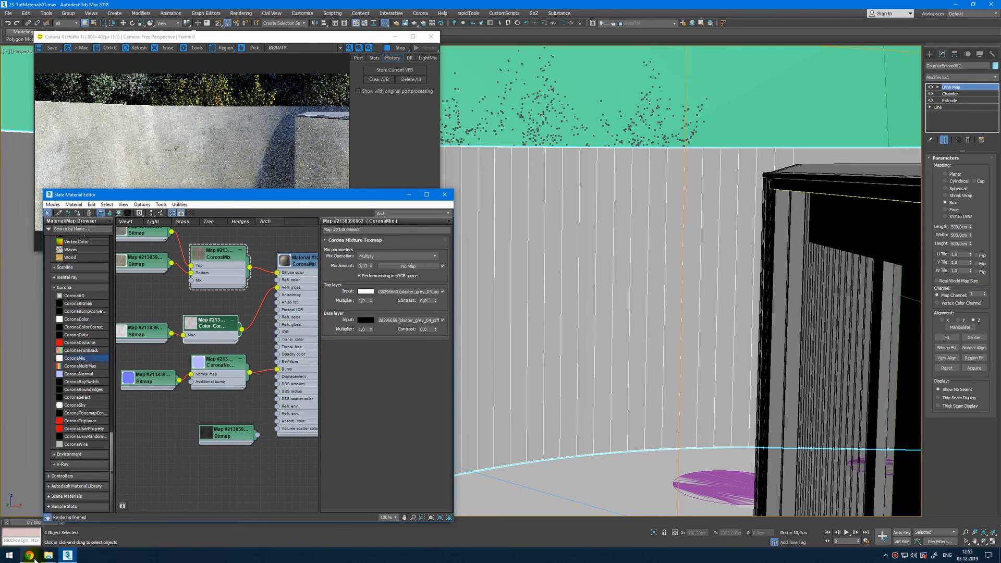
Switch to the Texture Haven site in Chrome, examine the maps offered for the brown_mud_leaves_01 texture, and return to 3ds Max
mouse_move(29, 555)
left_click(115, 515)
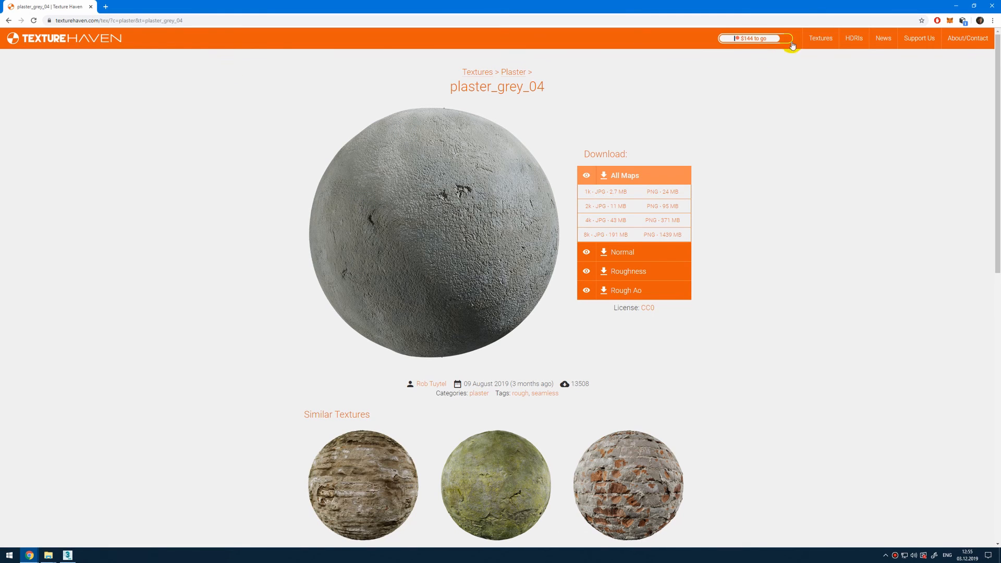
left_click(817, 41)
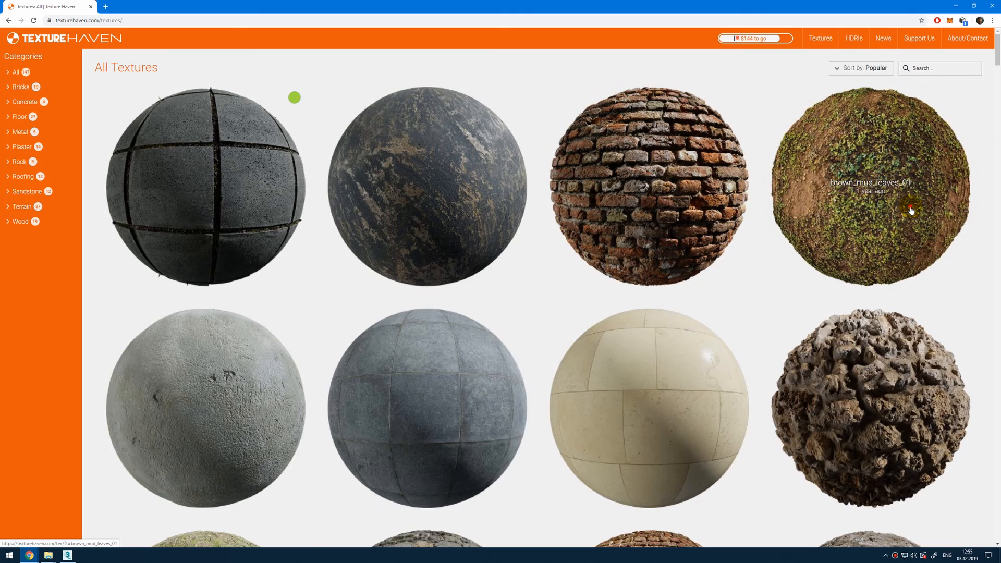
left_click(911, 210)
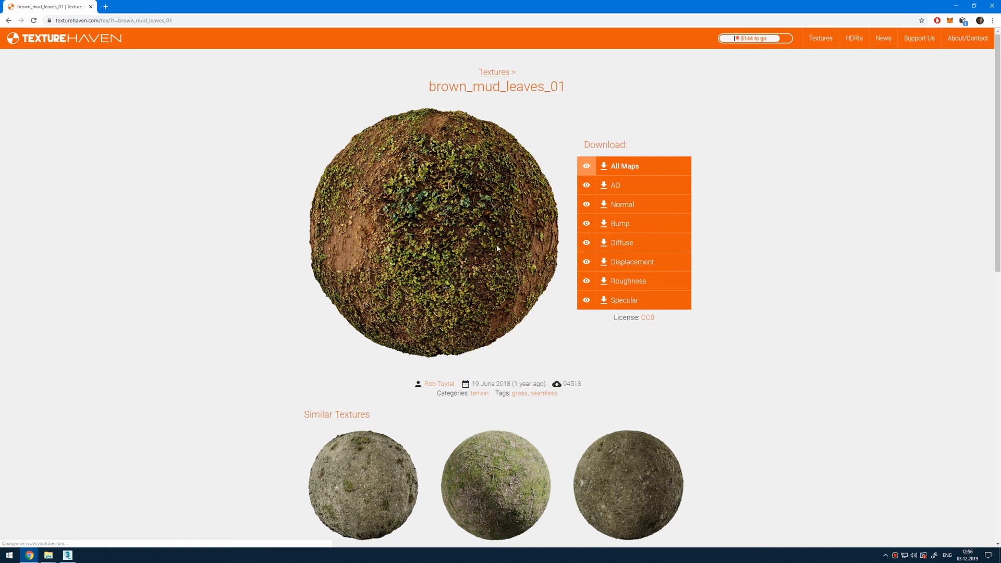
left_click(678, 306)
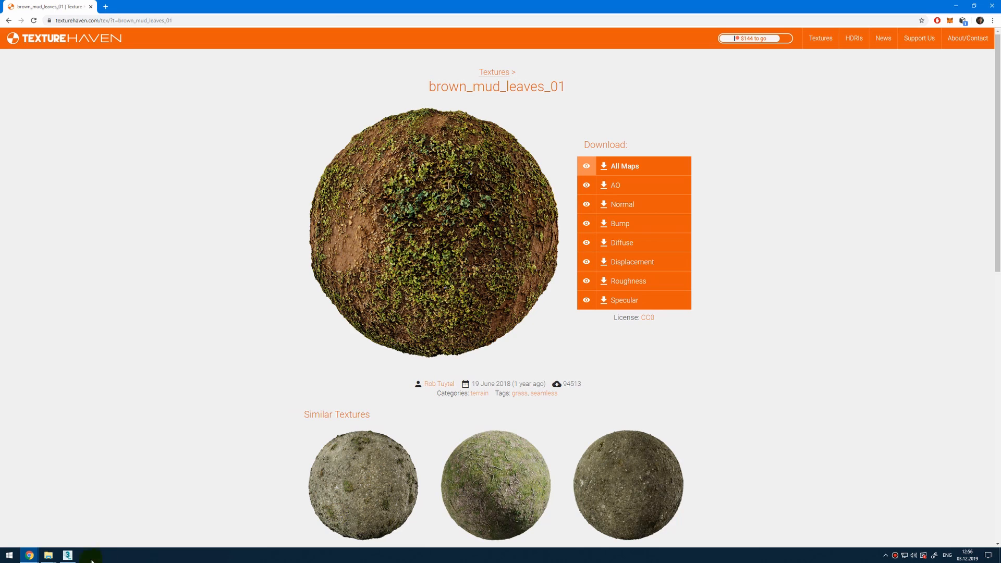
left_click(68, 559)
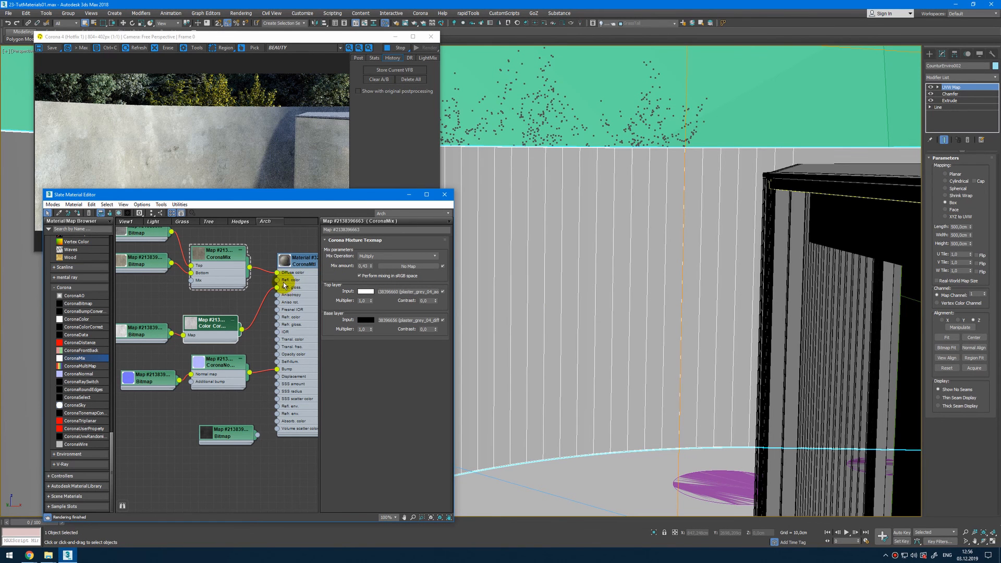